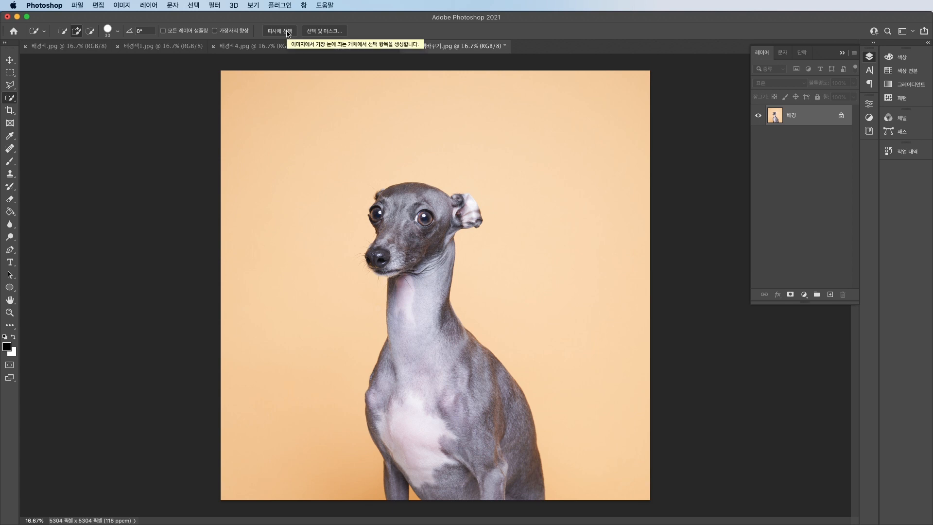
Step: Select the dog with Select Subject and open the selection in Select and Mask with the Refine Edge Brush active
{"action": "left_click", "coordinate": [288, 32]}
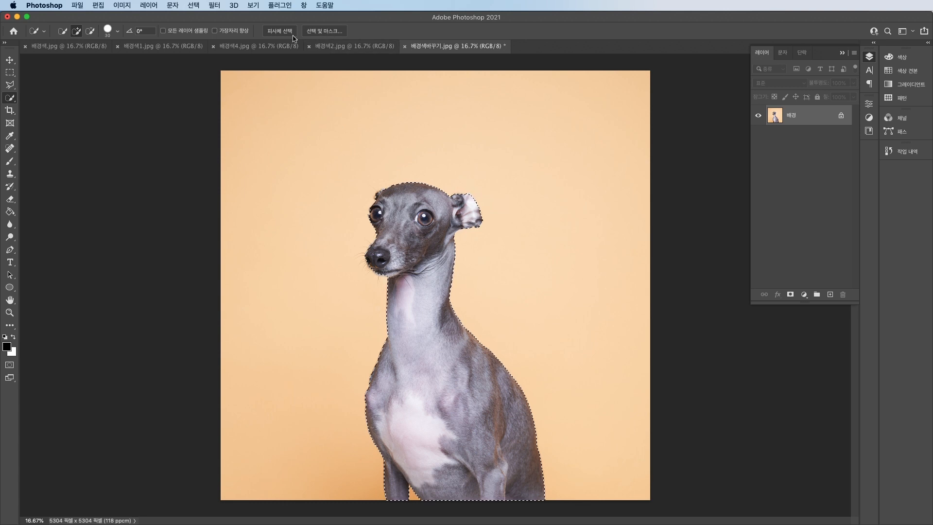
{"action": "left_click", "coordinate": [326, 31]}
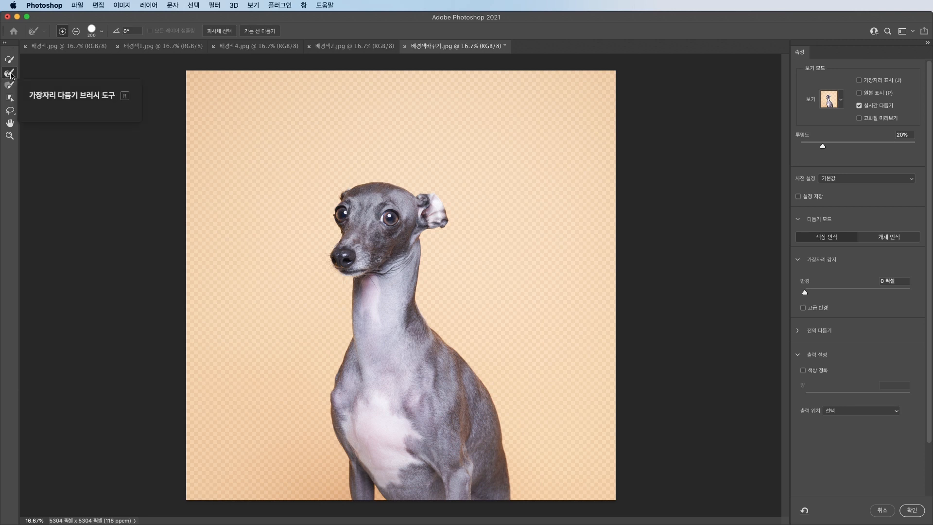
{"action": "left_click", "coordinate": [10, 73]}
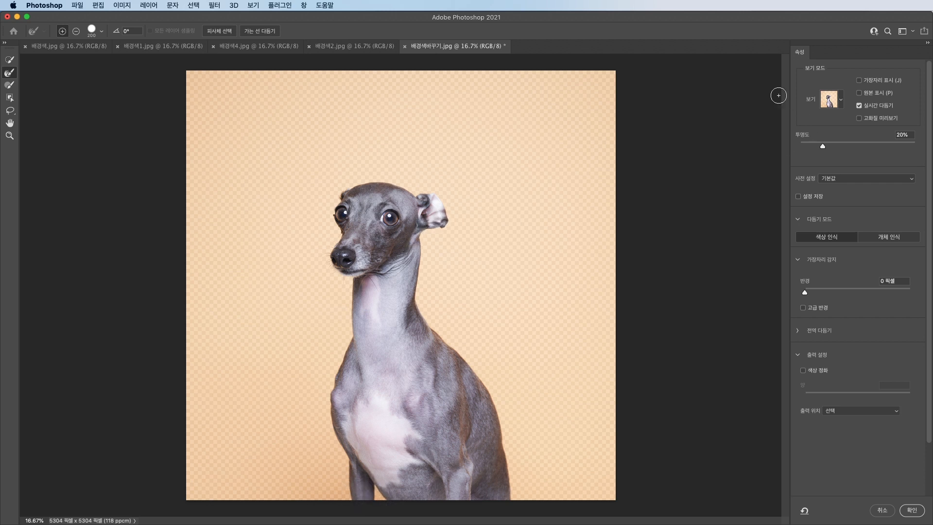
Step: Preview the selection in Black & White and set the view mode to Overlay
{"action": "left_click", "coordinate": [845, 101]}
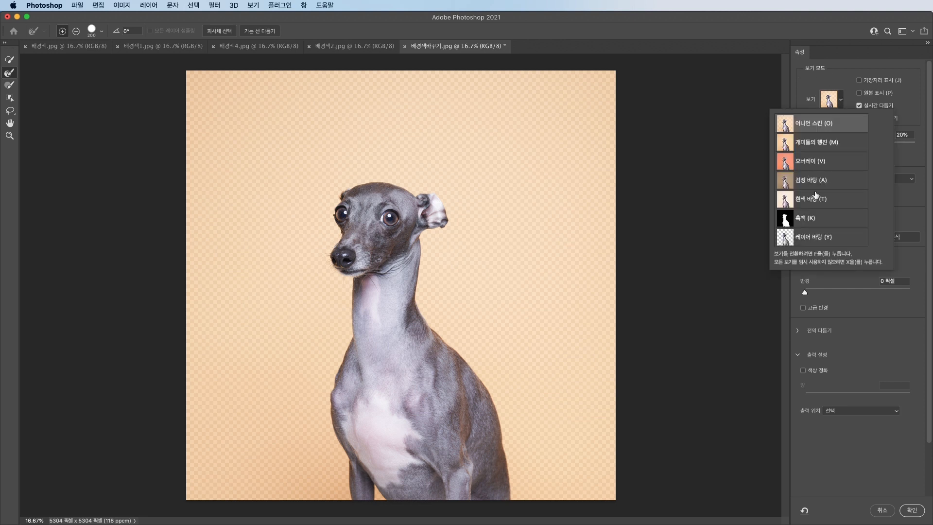
{"action": "left_click", "coordinate": [803, 219]}
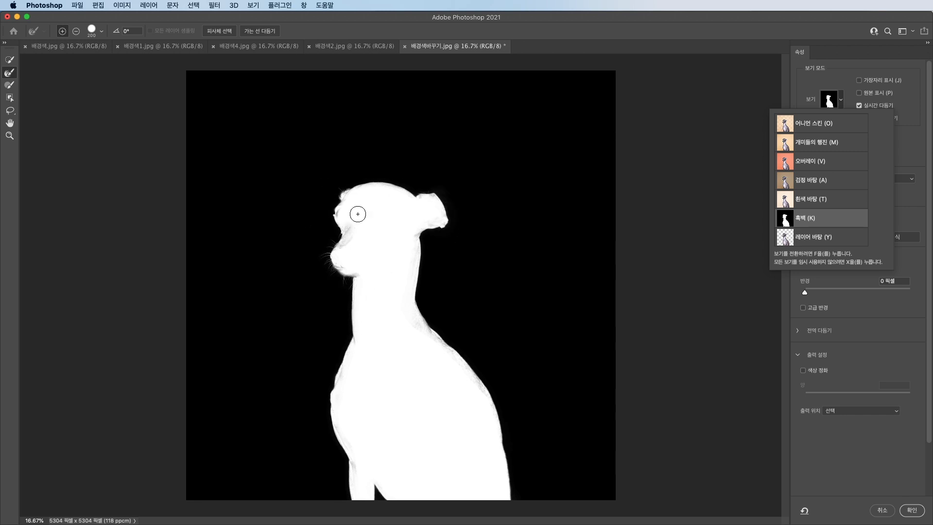
{"action": "left_click", "coordinate": [790, 163]}
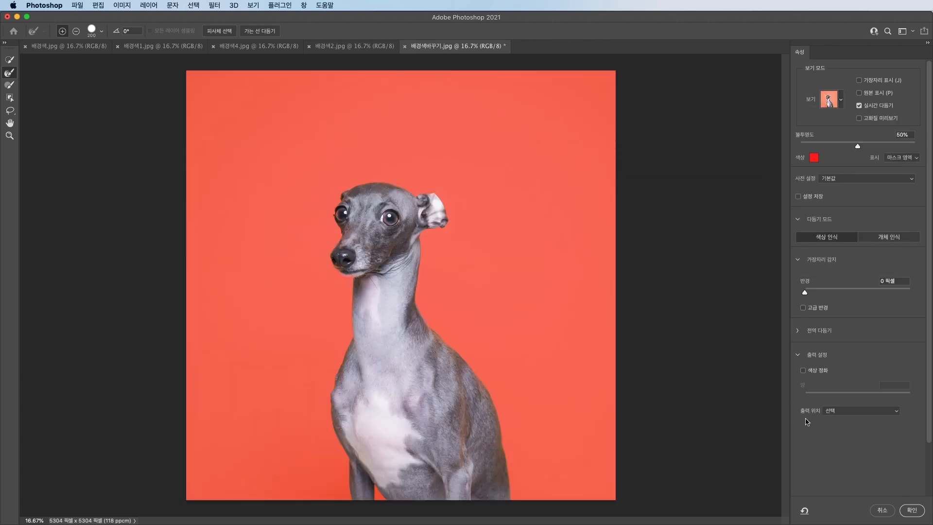
Step: Output the dog selection to a new layer with a layer mask
{"action": "left_click", "coordinate": [846, 412]}
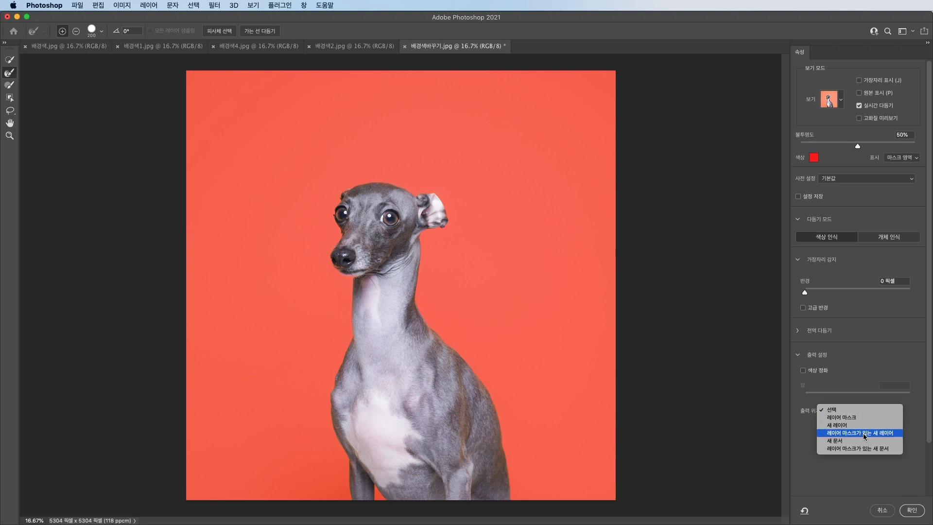
{"action": "left_click", "coordinate": [883, 434]}
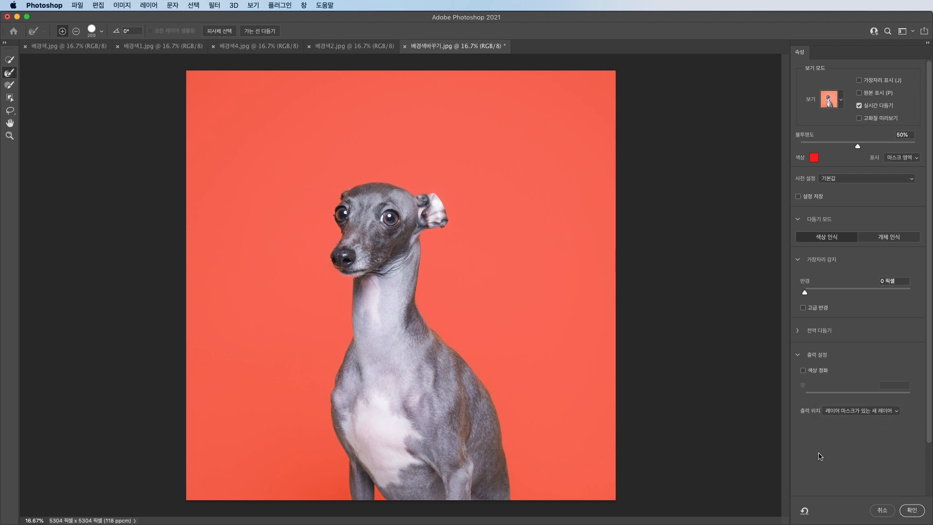
{"action": "left_click", "coordinate": [912, 510]}
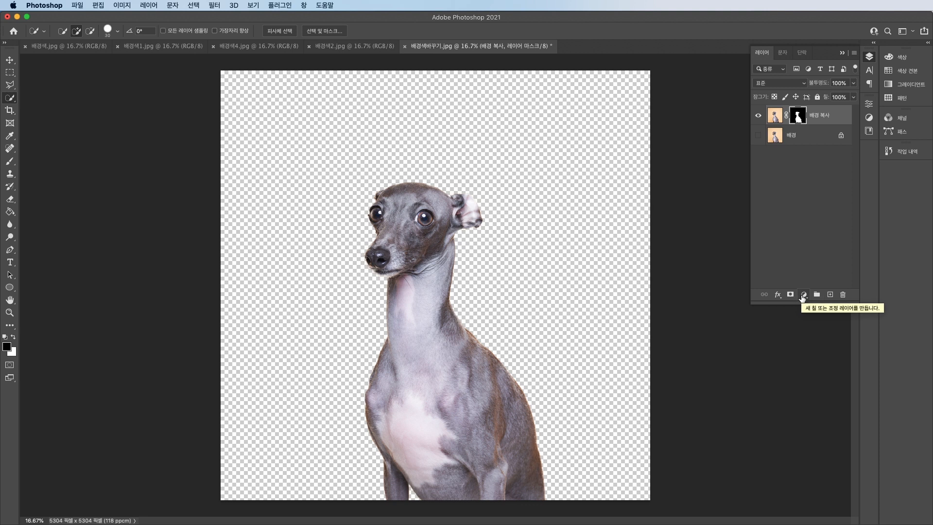
Step: Add a solid colour fill layer in coral #ff7b7b and place it beneath the masked dog layer
{"action": "left_click", "coordinate": [804, 295]}
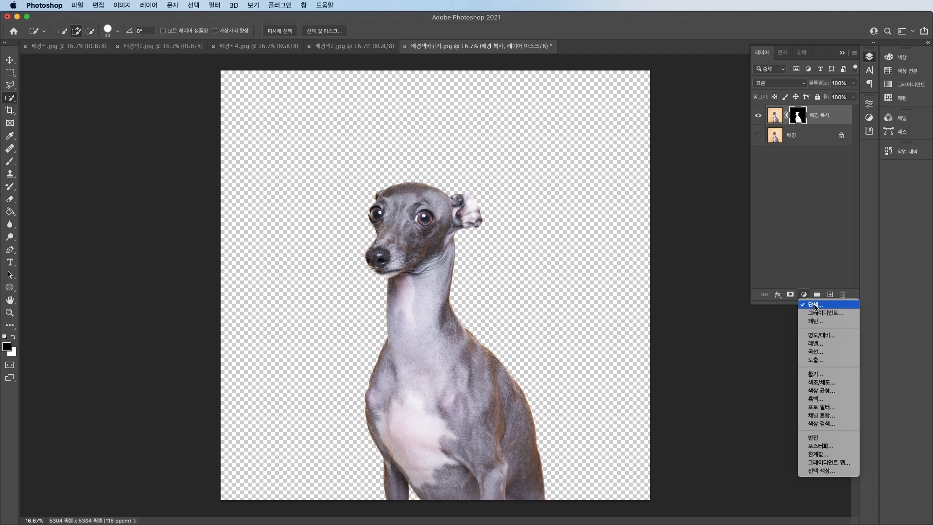
{"action": "left_click", "coordinate": [816, 304]}
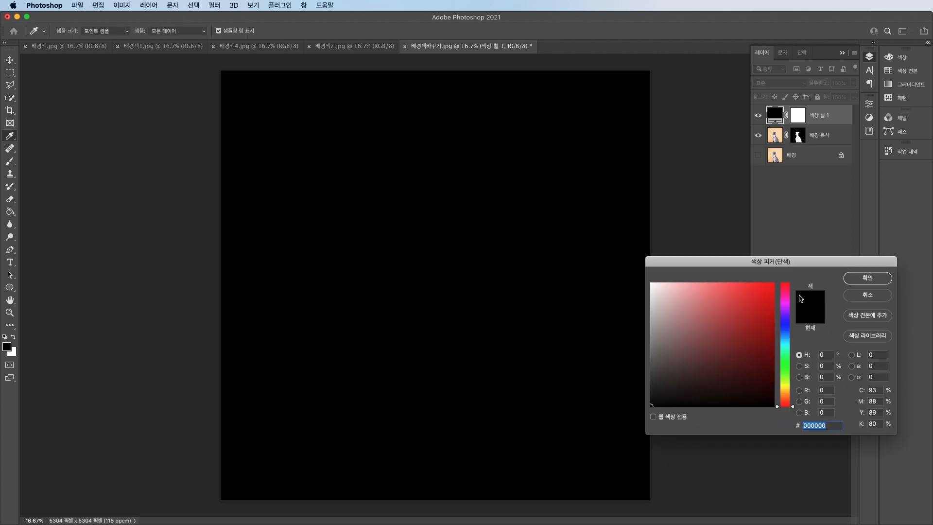
{"action": "left_click", "coordinate": [714, 287]}
{"action": "mouse_move", "coordinate": [713, 287]}
{"action": "left_mouse_down"}
{"action": "mouse_move", "coordinate": [731, 281]}
{"action": "mouse_move", "coordinate": [711, 287]}
{"action": "mouse_move", "coordinate": [719, 286]}
{"action": "left_mouse_up"}
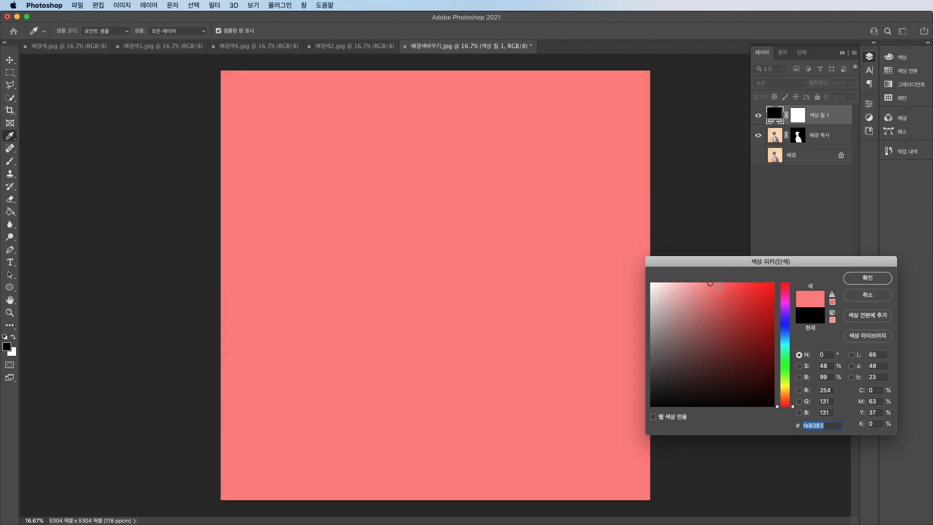
{"action": "left_click", "coordinate": [714, 283]}
{"action": "left_click", "coordinate": [861, 281]}
{"action": "key", "text": "w"}
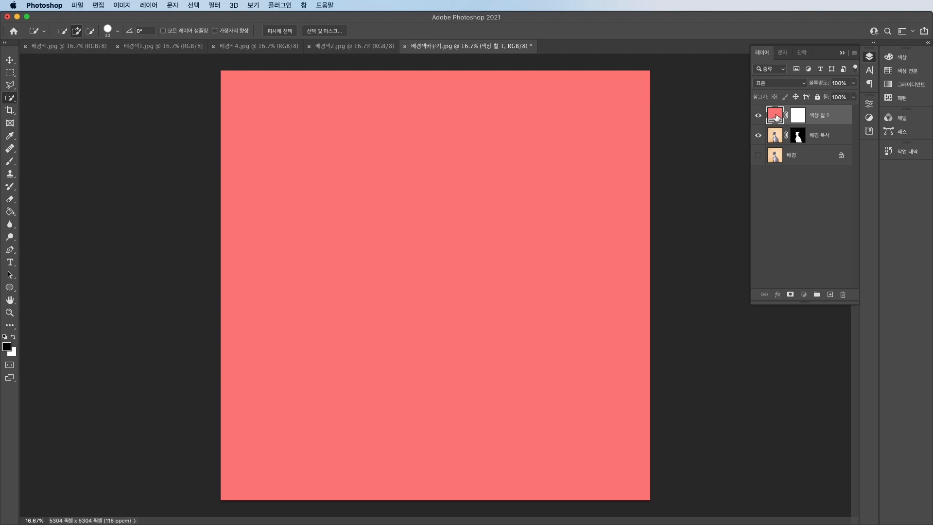
{"action": "left_click_drag", "start_coordinate": [776, 117], "coordinate": [776, 144]}
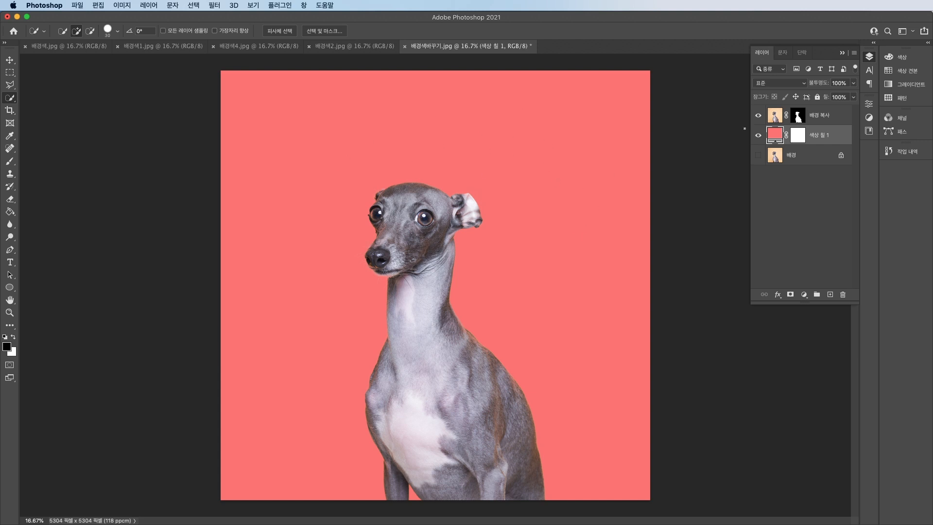
Step: Try the turquoise hue #7bfff7 on the colour fill layer and return it to #ff7b7b
{"action": "double_click", "coordinate": [776, 136]}
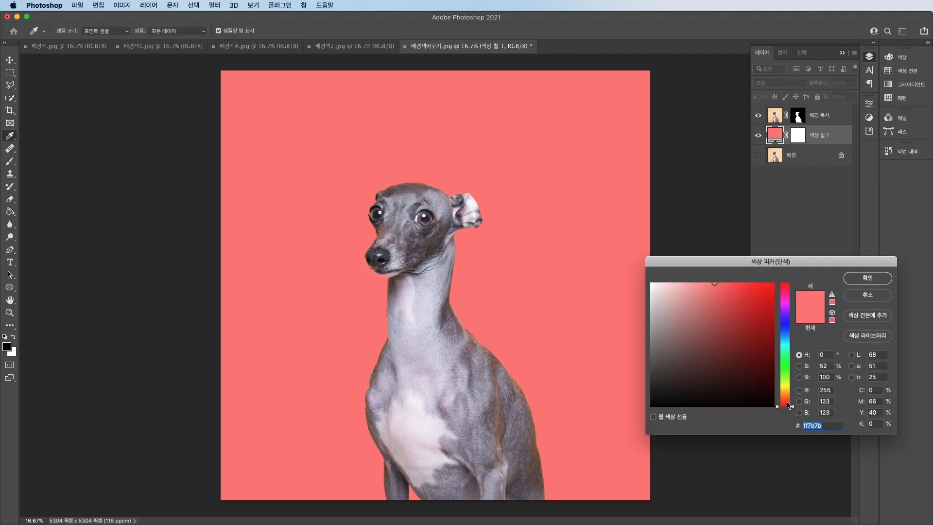
{"action": "left_click_drag", "start_coordinate": [787, 405], "coordinate": [783, 346]}
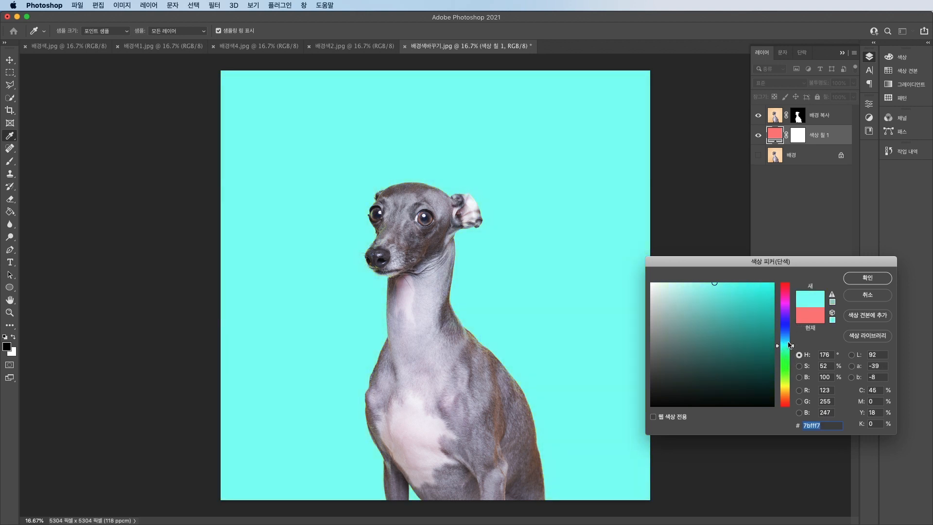
{"action": "left_click_drag", "start_coordinate": [787, 346], "coordinate": [783, 276]}
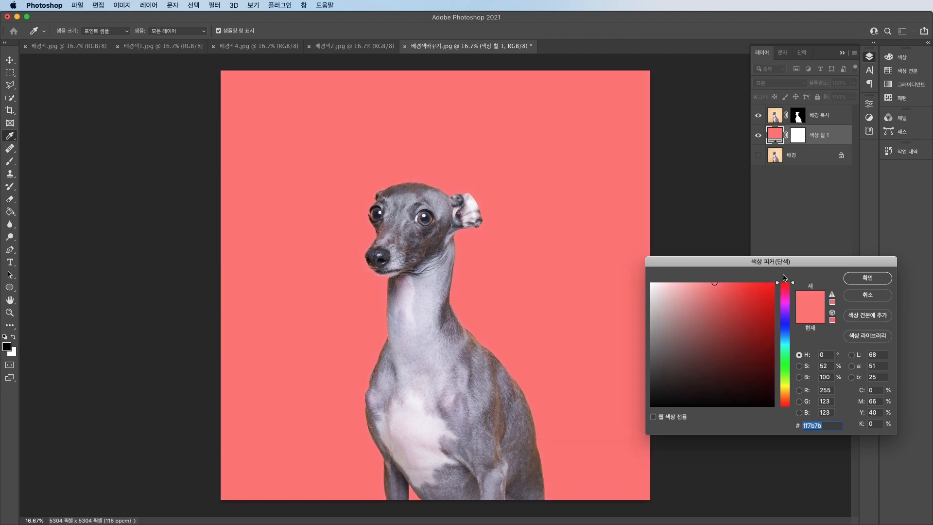
{"action": "left_click", "coordinate": [868, 278]}
{"action": "key", "text": "w"}
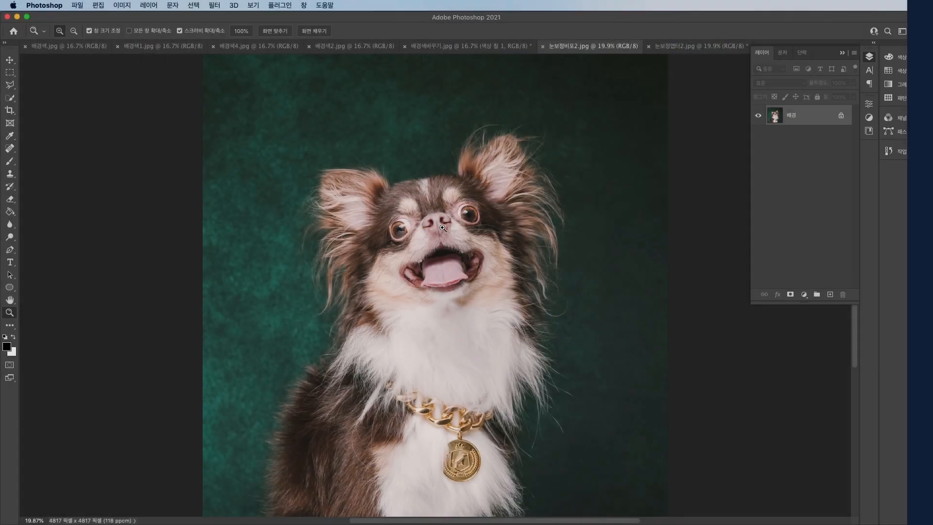
Step: Examine the long-haired dog's face and both eyes up close in 눈보정비포2.jpg
{"action": "left_click_drag", "start_coordinate": [443, 227], "coordinate": [461, 218]}
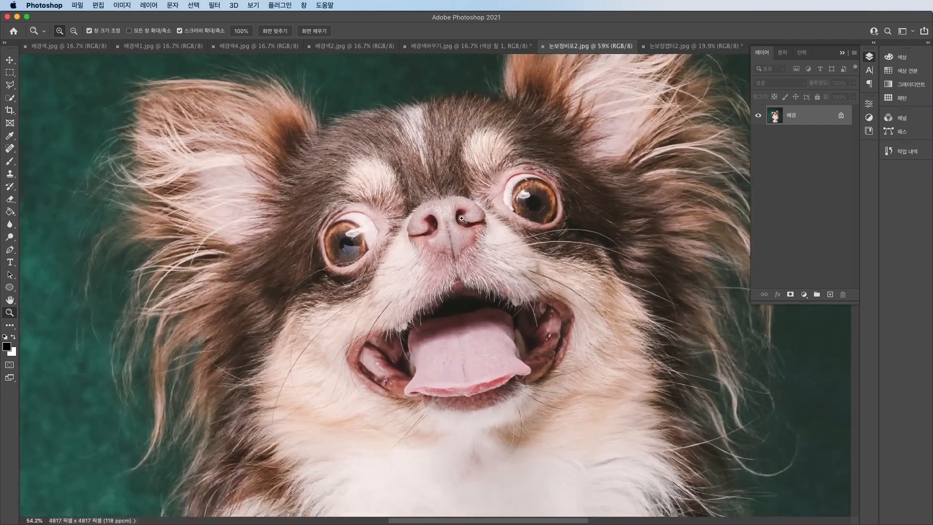
{"action": "scroll", "coordinate": [461, 218], "scroll_direction": "down", "scroll_amount": 3}
{"action": "scroll", "coordinate": [439, 214], "scroll_direction": "down", "scroll_amount": 3}
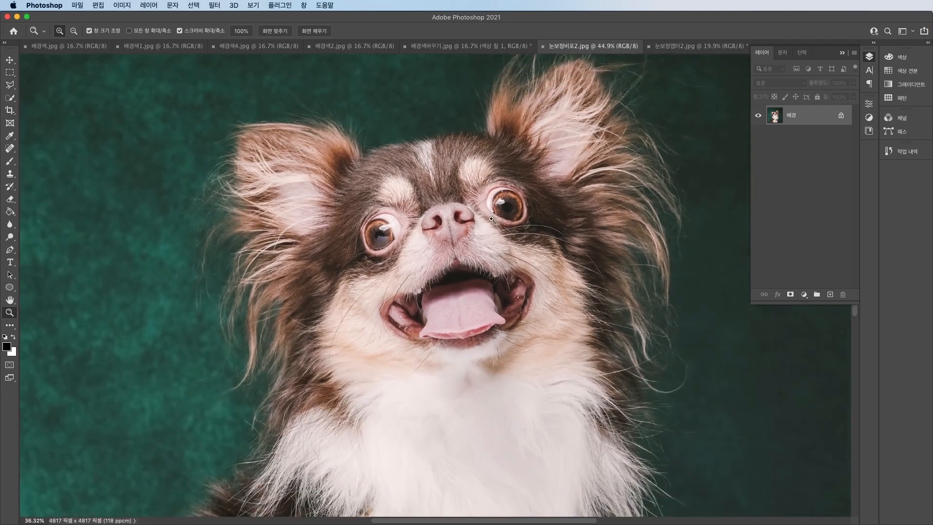
{"action": "scroll", "coordinate": [507, 204], "scroll_direction": "up", "scroll_amount": 3}
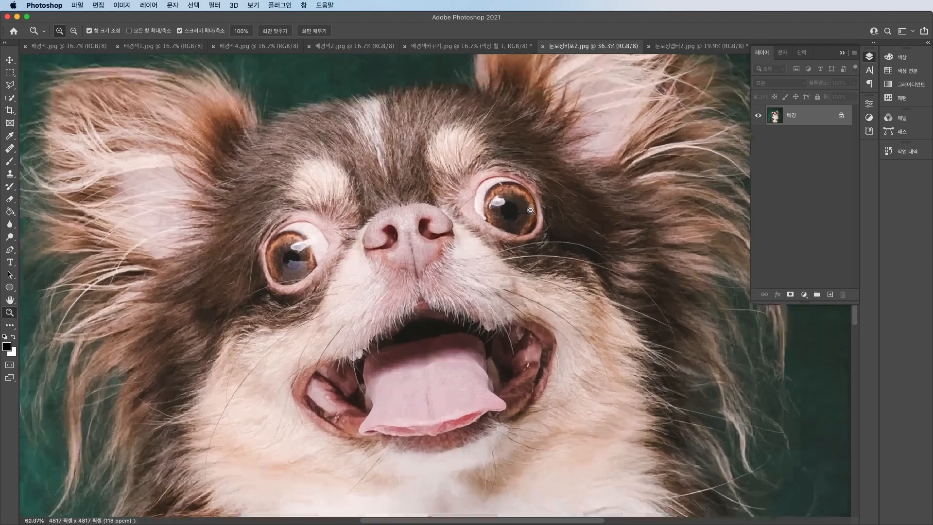
{"action": "scroll", "coordinate": [530, 210], "scroll_direction": "up", "scroll_amount": 2}
{"action": "scroll", "coordinate": [492, 239], "scroll_direction": "up", "scroll_amount": 2}
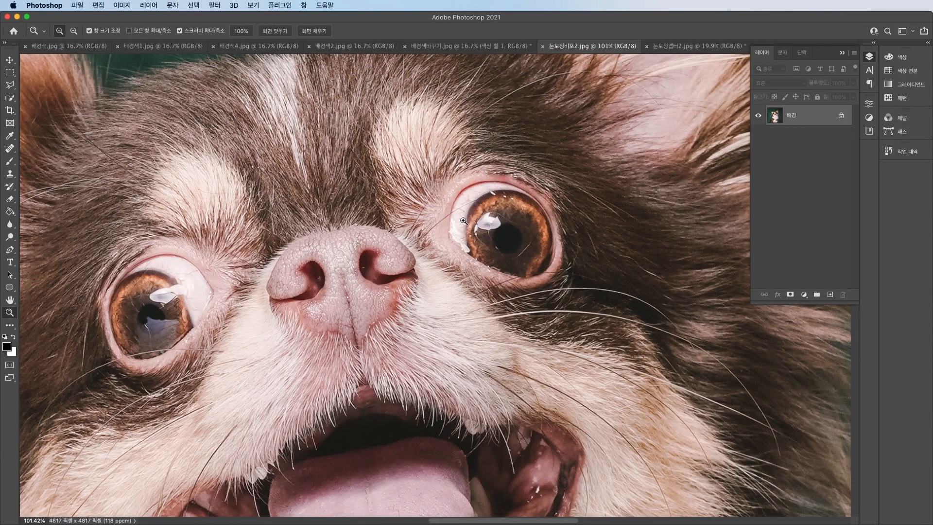
{"action": "scroll", "coordinate": [466, 221], "scroll_direction": "left", "scroll_amount": 4}
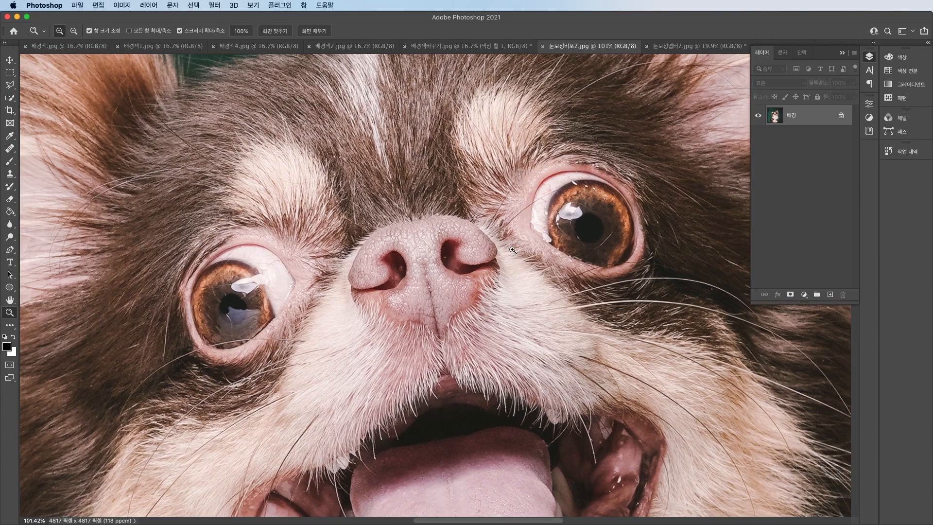
{"action": "left_click_drag", "start_coordinate": [513, 251], "coordinate": [474, 236]}
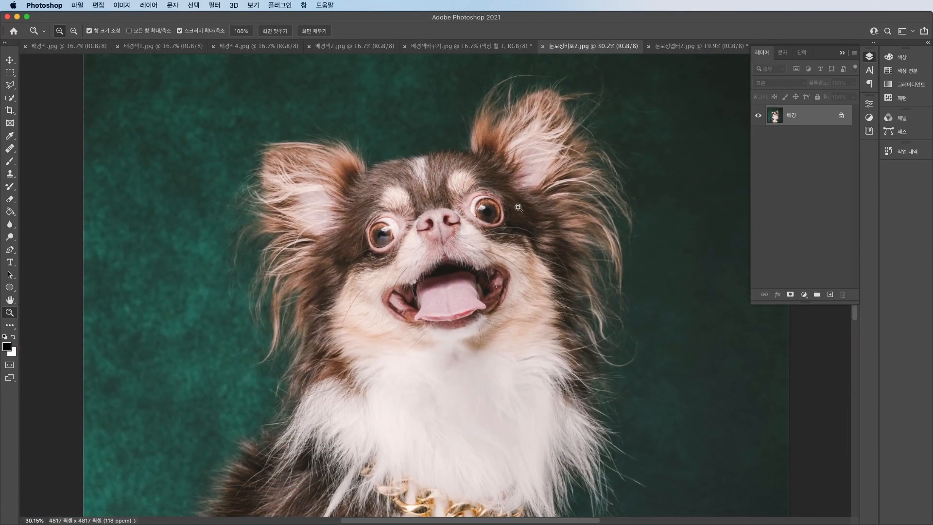
Step: Remove the small white highlights along the upper rim of the iris in the eye on the right with a small Spot Healing Brush
{"action": "double_click", "coordinate": [488, 205]}
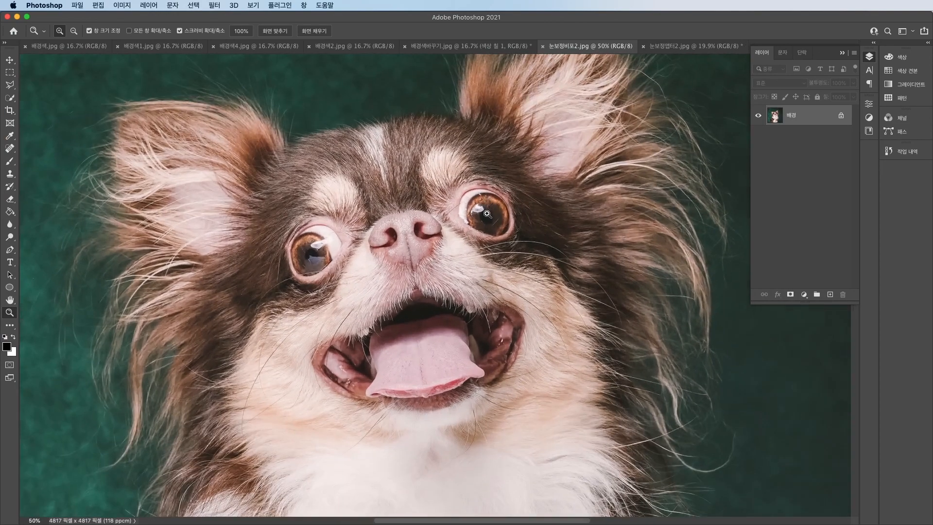
{"action": "left_click", "coordinate": [483, 208]}
{"action": "left_click", "coordinate": [471, 205]}
{"action": "left_click", "coordinate": [474, 199]}
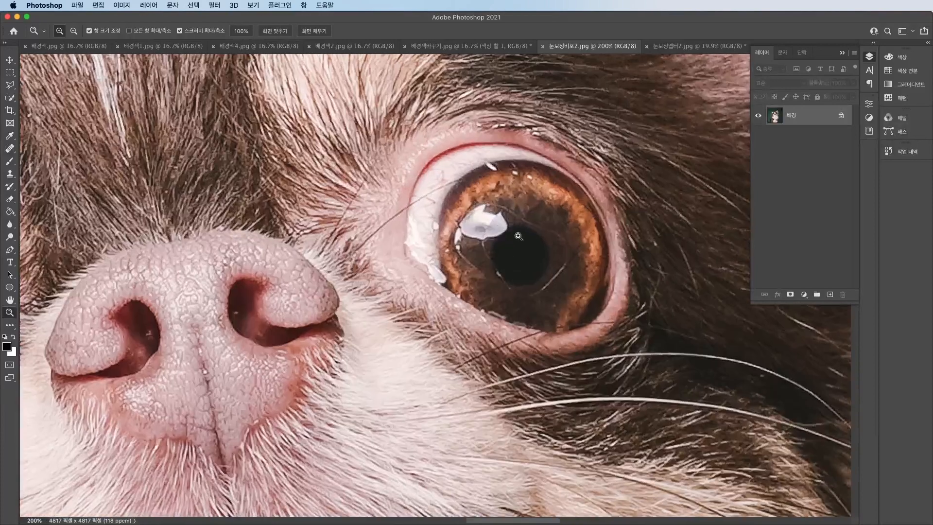
{"action": "scroll", "coordinate": [456, 240], "scroll_direction": "down", "scroll_amount": 2}
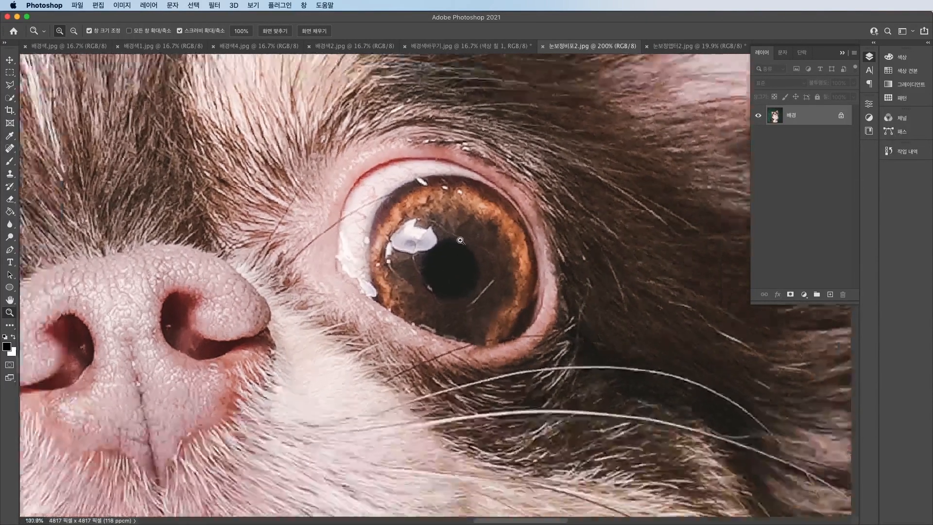
{"action": "left_click", "coordinate": [10, 148]}
{"action": "key", "text": "bracketleft"}
{"action": "key", "text": "bracketleft"}
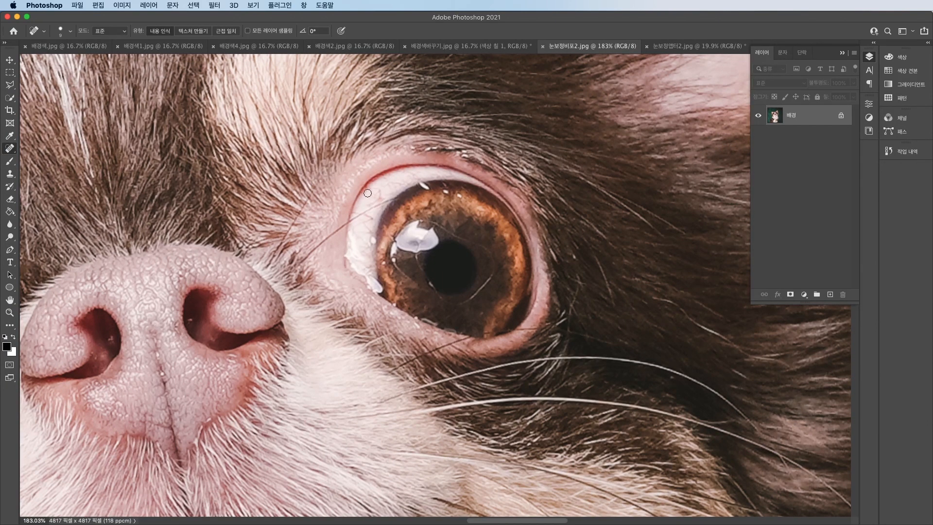
{"action": "key", "text": "v"}
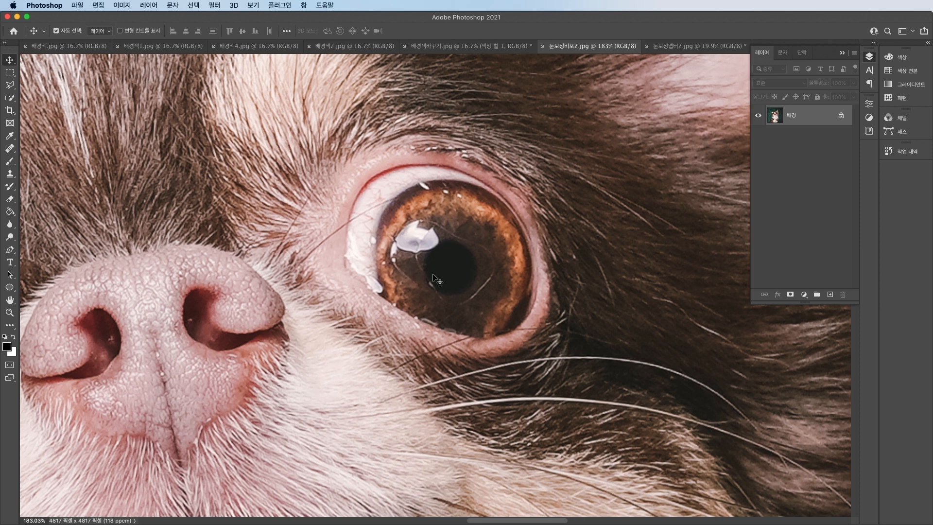
{"action": "left_click", "coordinate": [9, 149]}
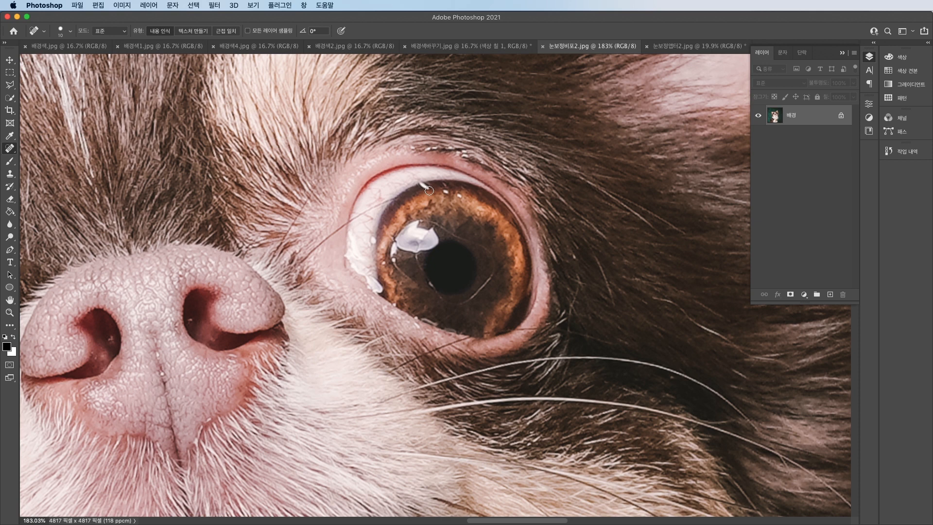
{"action": "mouse_move", "coordinate": [429, 188]}
{"action": "left_mouse_down"}
{"action": "mouse_move", "coordinate": [422, 183]}
{"action": "mouse_move", "coordinate": [445, 191]}
{"action": "left_mouse_up"}
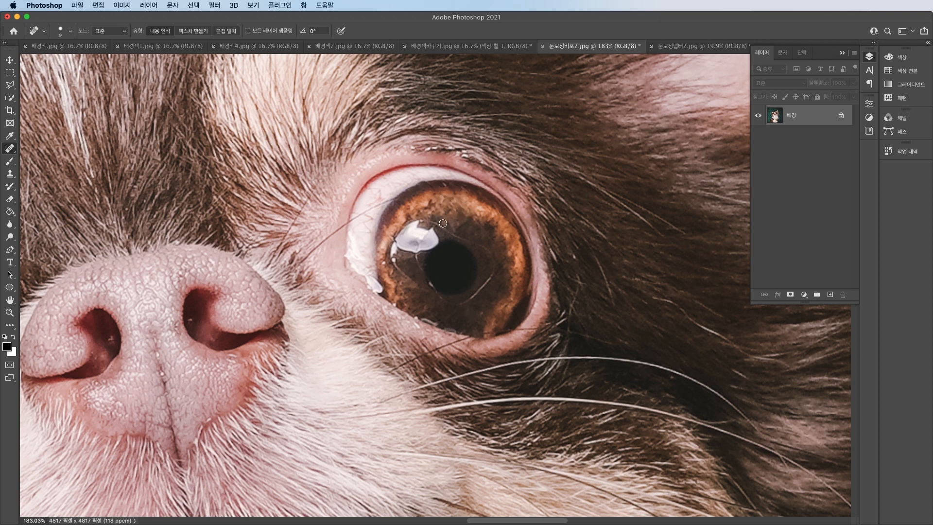
Step: Heal the fine scratch lines and specks around the pupil with a smaller Spot Healing Brush
{"action": "key", "text": "bracketleft"}
{"action": "left_click", "coordinate": [440, 229]}
{"action": "mouse_move", "coordinate": [458, 237]}
{"action": "left_mouse_down"}
{"action": "mouse_move", "coordinate": [498, 261]}
{"action": "mouse_move", "coordinate": [494, 278]}
{"action": "mouse_move", "coordinate": [463, 301]}
{"action": "mouse_move", "coordinate": [434, 289]}
{"action": "left_mouse_up"}
{"action": "mouse_move", "coordinate": [398, 258]}
{"action": "left_mouse_down"}
{"action": "mouse_move", "coordinate": [392, 242]}
{"action": "mouse_move", "coordinate": [386, 253]}
{"action": "mouse_move", "coordinate": [431, 272]}
{"action": "left_mouse_up"}
Step: Clean the red veins and the stray hair from the white of the same eye with the Spot Healing Brush
{"action": "scroll", "coordinate": [413, 290], "scroll_direction": "down", "scroll_amount": 5}
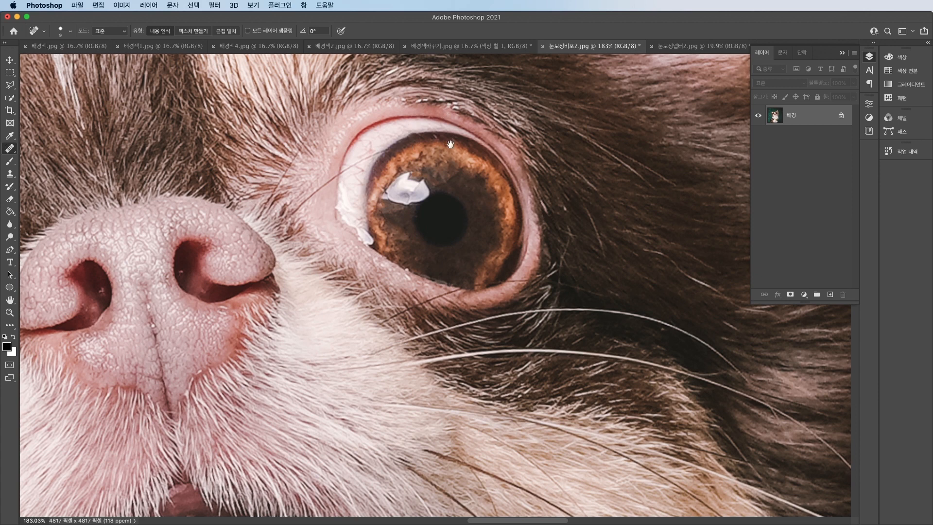
{"action": "scroll", "coordinate": [416, 134], "scroll_direction": "up", "scroll_amount": 2}
{"action": "scroll", "coordinate": [415, 134], "scroll_direction": "left", "scroll_amount": 2}
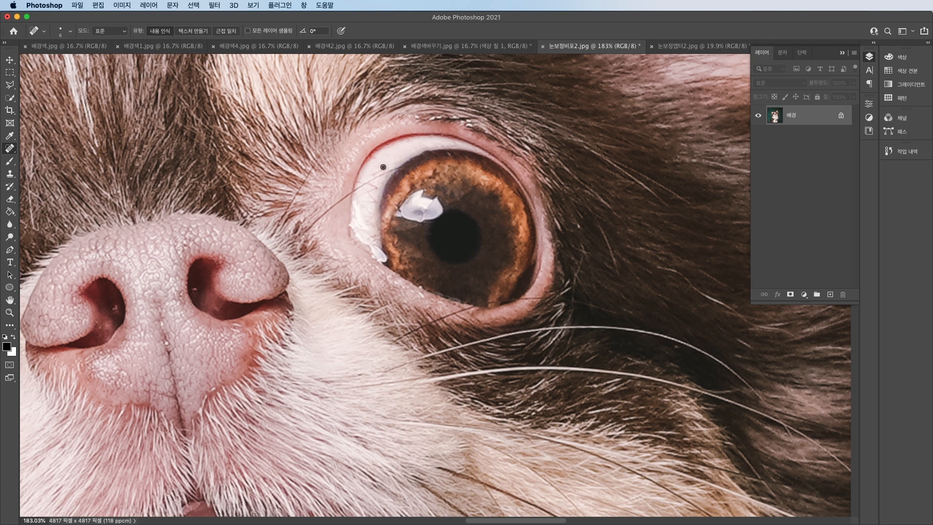
{"action": "mouse_move", "coordinate": [379, 159]}
{"action": "left_mouse_down"}
{"action": "mouse_move", "coordinate": [376, 189]}
{"action": "mouse_move", "coordinate": [362, 200]}
{"action": "mouse_move", "coordinate": [368, 218]}
{"action": "left_mouse_up"}
{"action": "left_click", "coordinate": [370, 194]}
{"action": "mouse_move", "coordinate": [372, 178]}
{"action": "left_mouse_down"}
{"action": "mouse_move", "coordinate": [390, 171]}
{"action": "mouse_move", "coordinate": [345, 201]}
{"action": "mouse_move", "coordinate": [410, 164]}
{"action": "left_mouse_up"}
{"action": "mouse_move", "coordinate": [361, 188]}
{"action": "left_mouse_down"}
{"action": "mouse_move", "coordinate": [341, 204]}
{"action": "mouse_move", "coordinate": [371, 189]}
{"action": "mouse_move", "coordinate": [357, 209]}
{"action": "mouse_move", "coordinate": [373, 238]}
{"action": "left_mouse_up"}
{"action": "left_click", "coordinate": [369, 237]}
{"action": "left_click", "coordinate": [374, 243]}
{"action": "scroll", "coordinate": [391, 212], "scroll_direction": "down", "scroll_amount": 2}
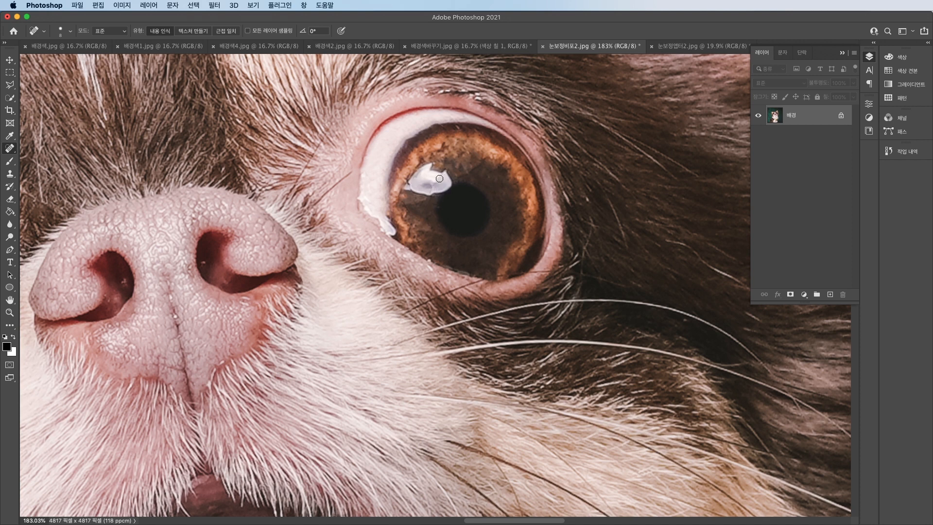
{"action": "scroll", "coordinate": [434, 175], "scroll_direction": "up", "scroll_amount": 1}
{"action": "scroll", "coordinate": [434, 175], "scroll_direction": "left", "scroll_amount": 1}
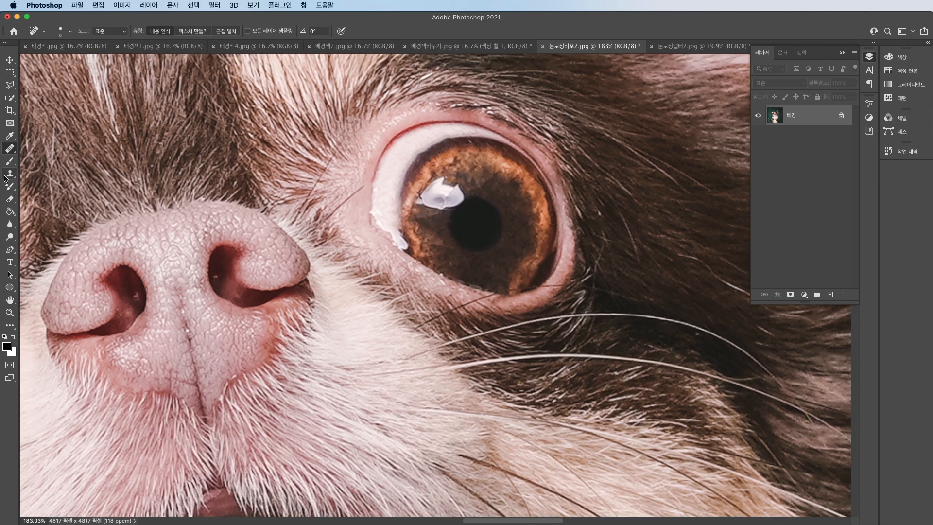
Step: Set up the Brush tool with a smaller hard round tip (선명한 원) and white as the foreground colour
{"action": "scroll", "coordinate": [418, 183], "scroll_direction": "down", "scroll_amount": 1}
{"action": "scroll", "coordinate": [418, 183], "scroll_direction": "right", "scroll_amount": 1}
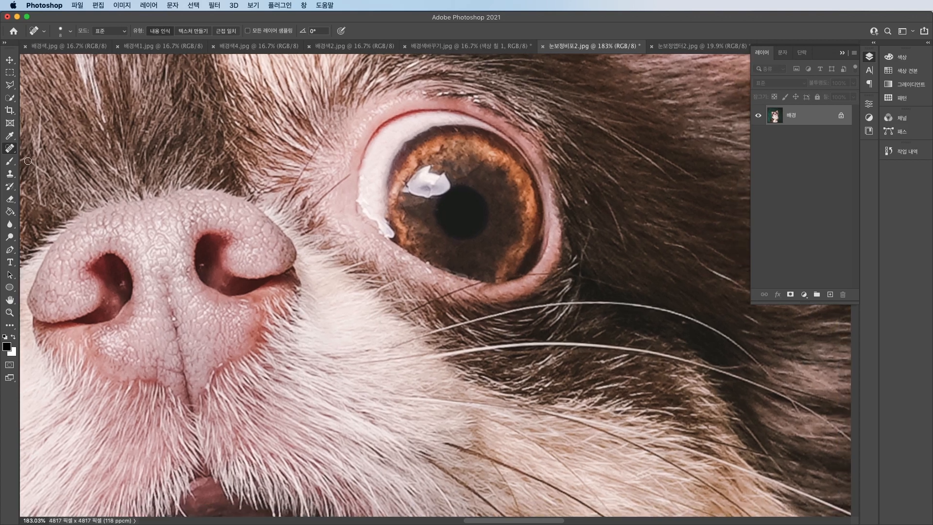
{"action": "left_click", "coordinate": [9, 160]}
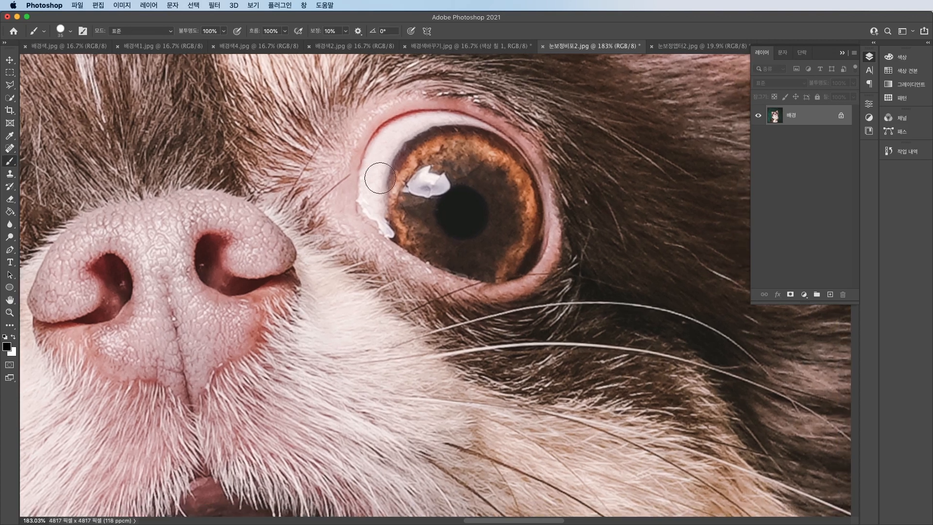
{"action": "right_click", "coordinate": [440, 182]}
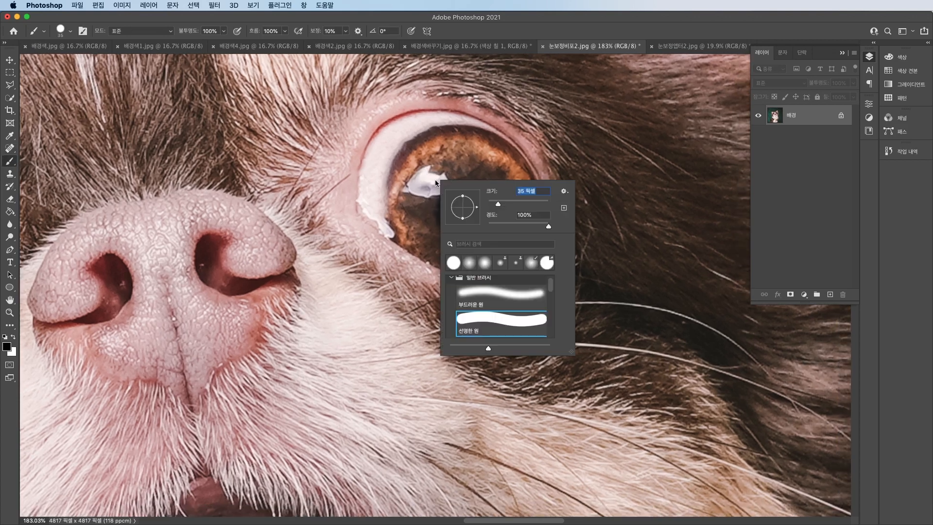
{"action": "double_click", "coordinate": [503, 321]}
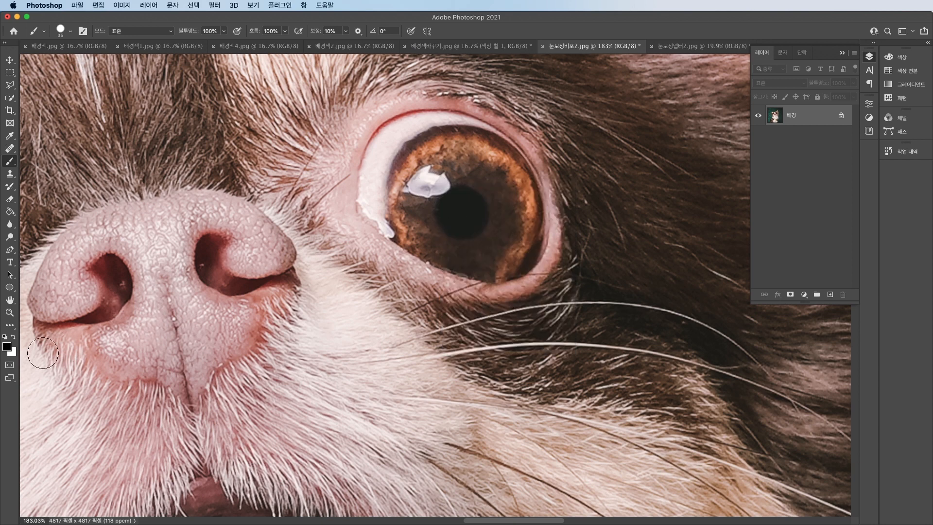
{"action": "left_click", "coordinate": [14, 338]}
{"action": "key", "text": "bracketleft"}
{"action": "key", "text": "bracketleft"}
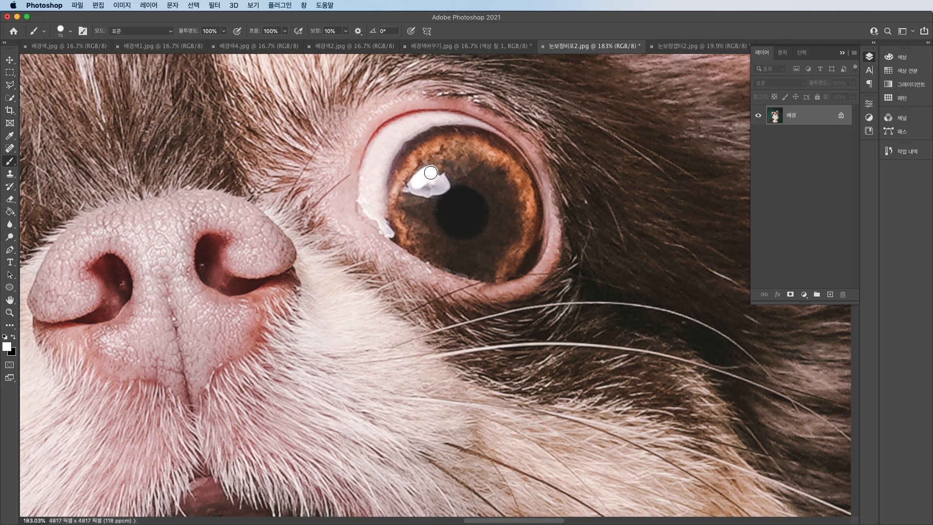
Step: Paint the light reflection beside the pupil of the eye on the right solid white, refining its edges with a smaller brush
{"action": "mouse_move", "coordinate": [436, 172]}
{"action": "left_mouse_down"}
{"action": "mouse_move", "coordinate": [446, 182]}
{"action": "mouse_move", "coordinate": [421, 195]}
{"action": "mouse_move", "coordinate": [414, 188]}
{"action": "mouse_move", "coordinate": [423, 183]}
{"action": "left_mouse_up"}
{"action": "key", "text": "bracketleft"}
{"action": "key", "text": "bracketleft"}
{"action": "key", "text": "bracketleft"}
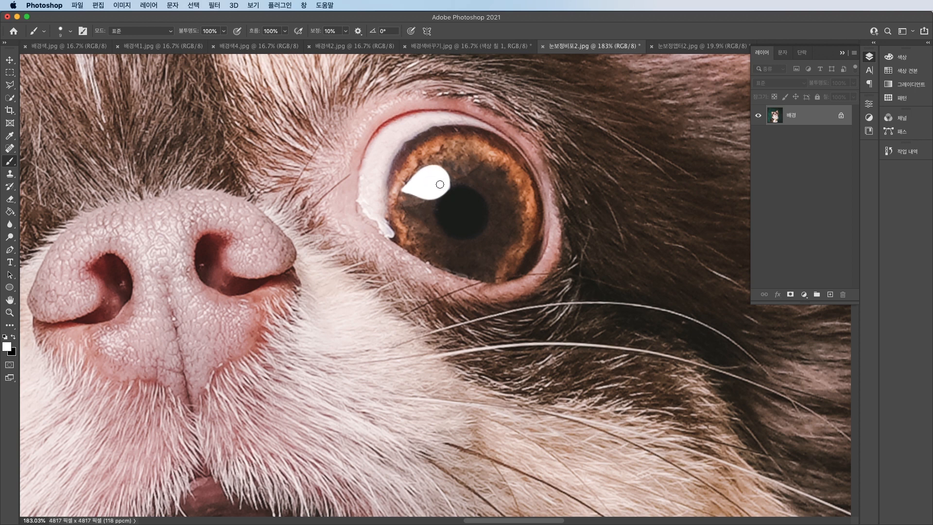
{"action": "left_click_drag", "start_coordinate": [413, 190], "coordinate": [481, 179]}
{"action": "left_click_drag", "start_coordinate": [365, 184], "coordinate": [583, 146]}
{"action": "left_click_drag", "start_coordinate": [323, 192], "coordinate": [194, 188]}
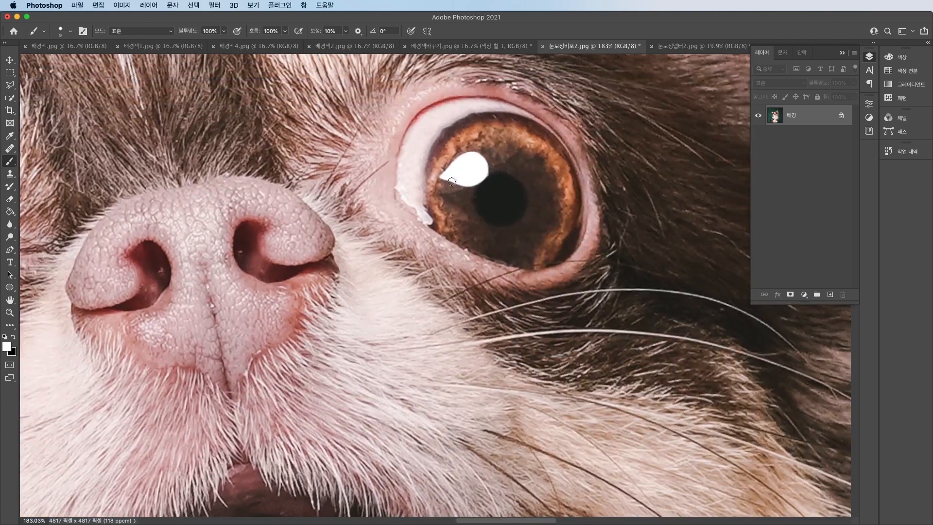
Step: Compare the painted reflection with the unretouched eye at several zoom levels across the dog's whole face
{"action": "key", "text": "z"}
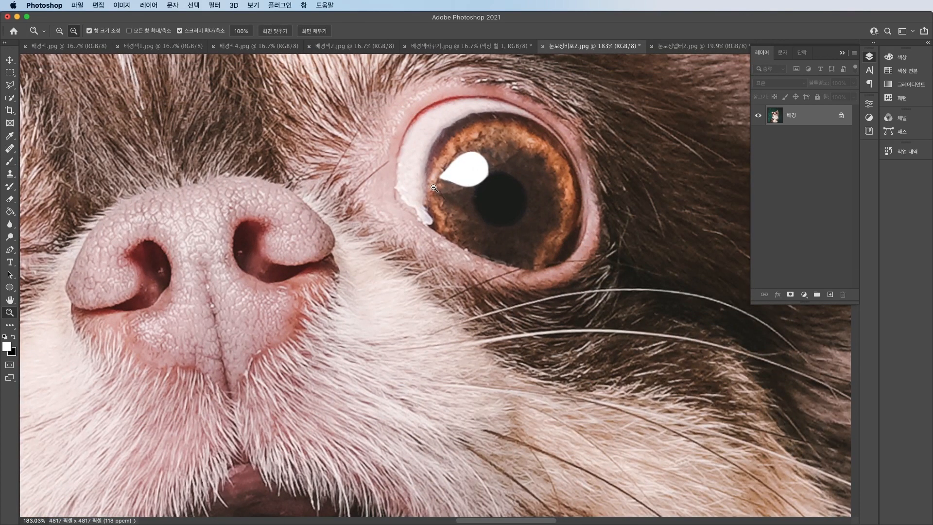
{"action": "left_click", "coordinate": [432, 187], "text": "alt"}
{"action": "left_click", "coordinate": [432, 187], "text": "alt"}
{"action": "left_click", "coordinate": [432, 187], "text": "alt"}
{"action": "left_click", "coordinate": [432, 187], "text": "alt"}
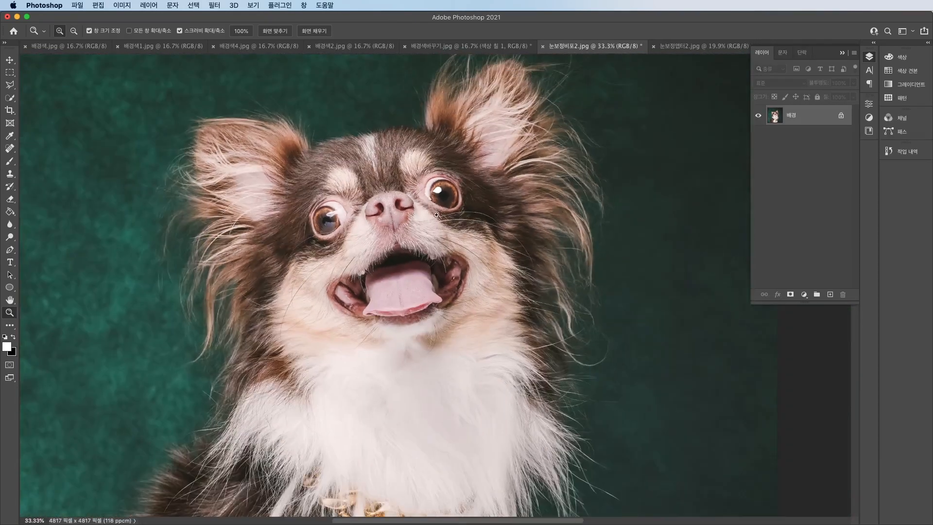
{"action": "left_click", "coordinate": [380, 208]}
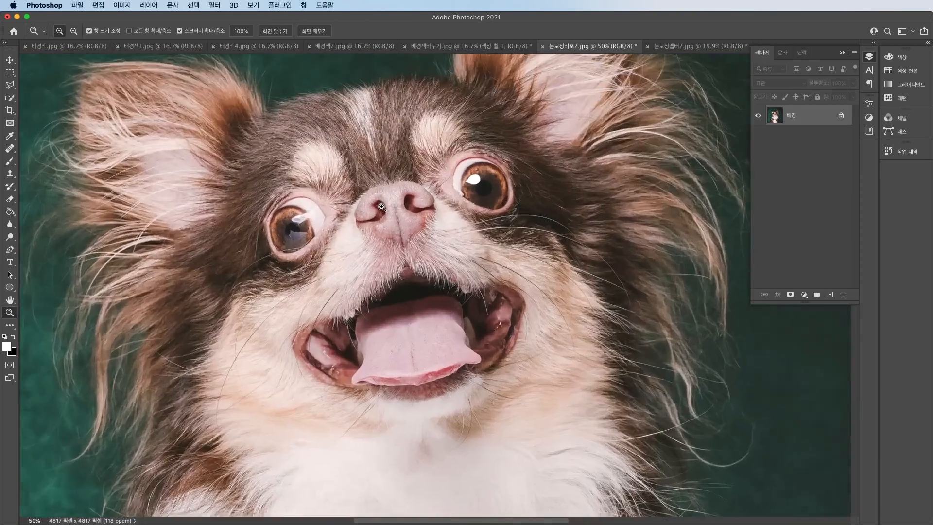
{"action": "left_click", "coordinate": [380, 208]}
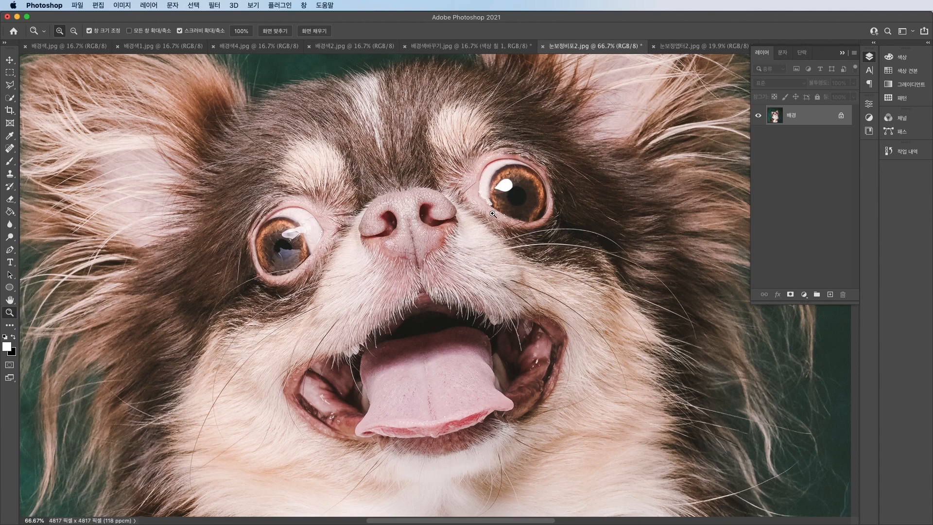
{"action": "key", "text": "x"}
{"action": "left_click", "coordinate": [455, 209], "text": "alt"}
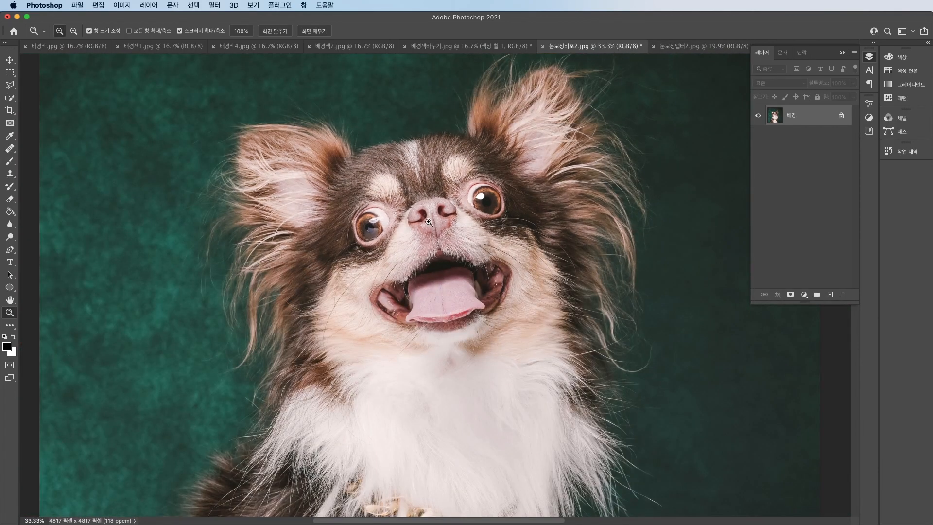
Step: Remove the light specks inside both nostrils with the Spot Healing Brush
{"action": "left_click_drag", "start_coordinate": [430, 222], "coordinate": [359, 203]}
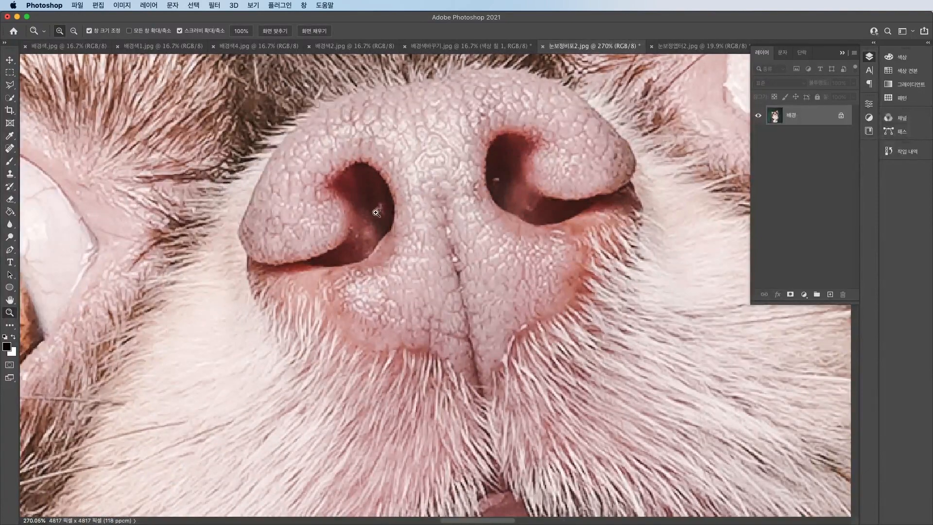
{"action": "left_click", "coordinate": [10, 148]}
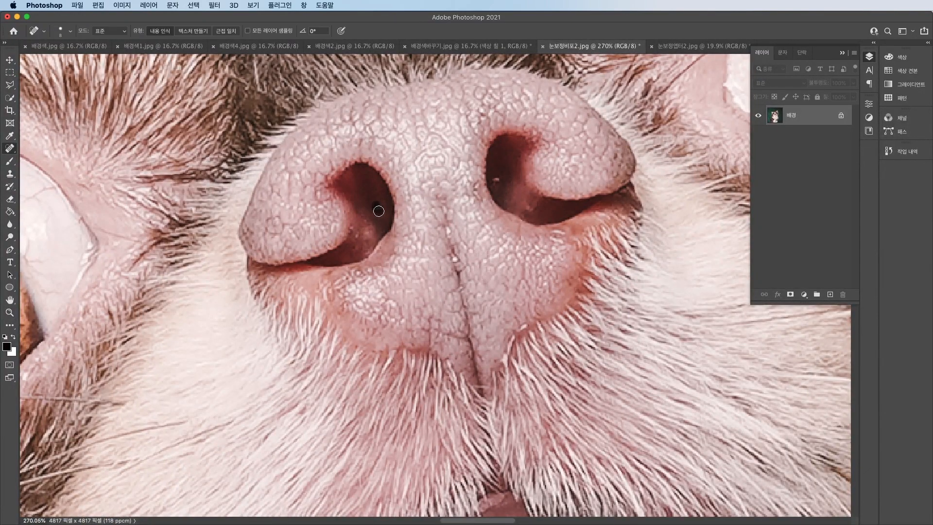
{"action": "left_click_drag", "start_coordinate": [379, 211], "coordinate": [385, 214]}
{"action": "left_click_drag", "start_coordinate": [497, 177], "coordinate": [501, 185]}
Step: Heal the small specks and stray hairs in the fur above the nose with the Spot Healing Brush
{"action": "mouse_move", "coordinate": [427, 158]}
{"action": "left_mouse_down"}
{"action": "mouse_move", "coordinate": [457, 248]}
{"action": "mouse_move", "coordinate": [472, 226]}
{"action": "left_mouse_up"}
{"action": "left_click_drag", "start_coordinate": [349, 273], "coordinate": [354, 281]}
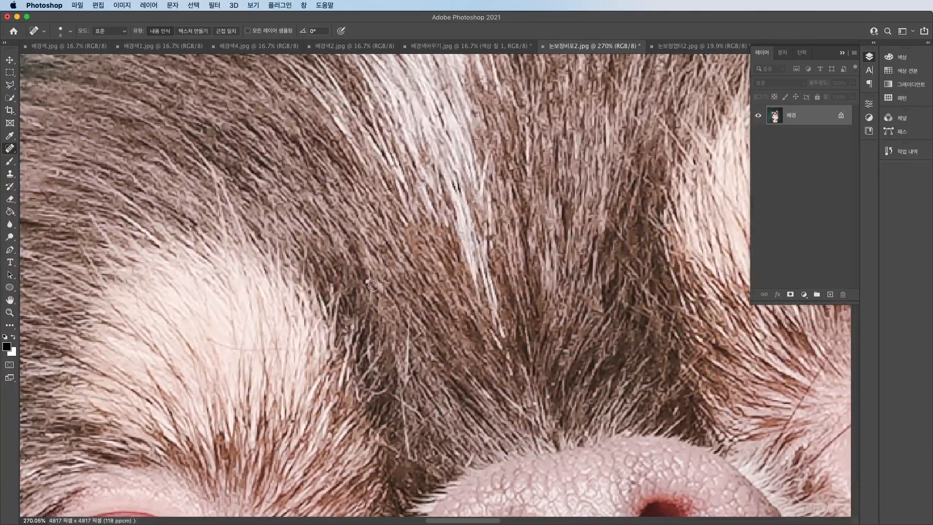
{"action": "left_click", "coordinate": [368, 282]}
{"action": "left_click_drag", "start_coordinate": [456, 72], "coordinate": [470, 187]}
{"action": "left_click_drag", "start_coordinate": [596, 245], "coordinate": [514, 187]}
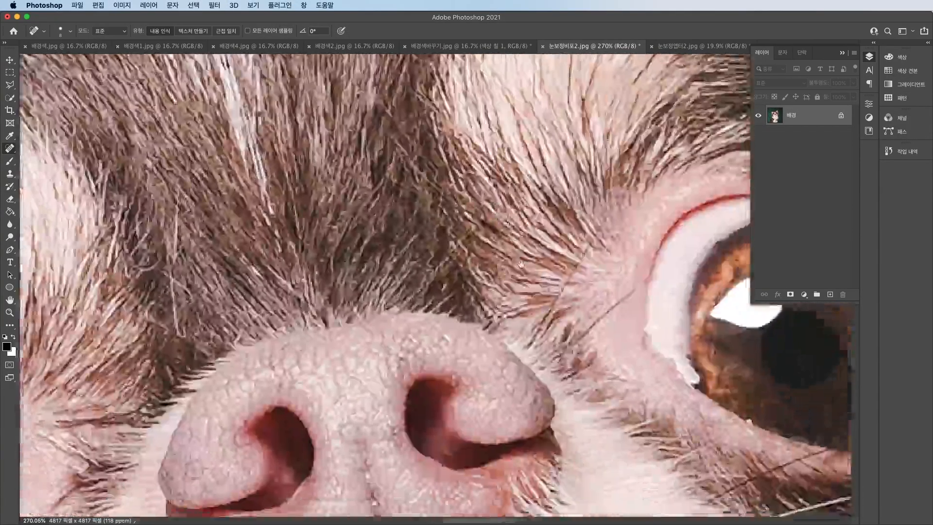
Step: Open 머리정리2.jpg in the Liquify filter (픽셀 유동화) and set the brush size to 800
{"action": "key", "text": "z"}
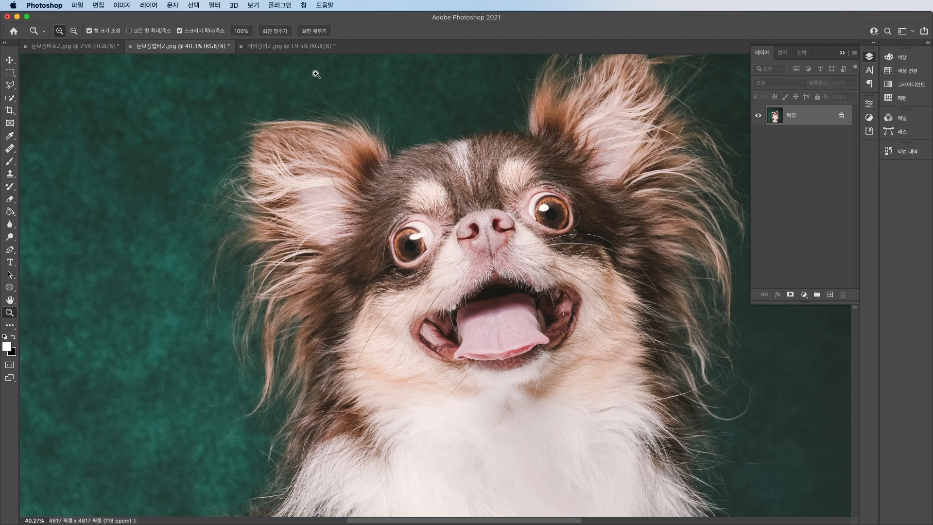
{"action": "left_click", "coordinate": [307, 47]}
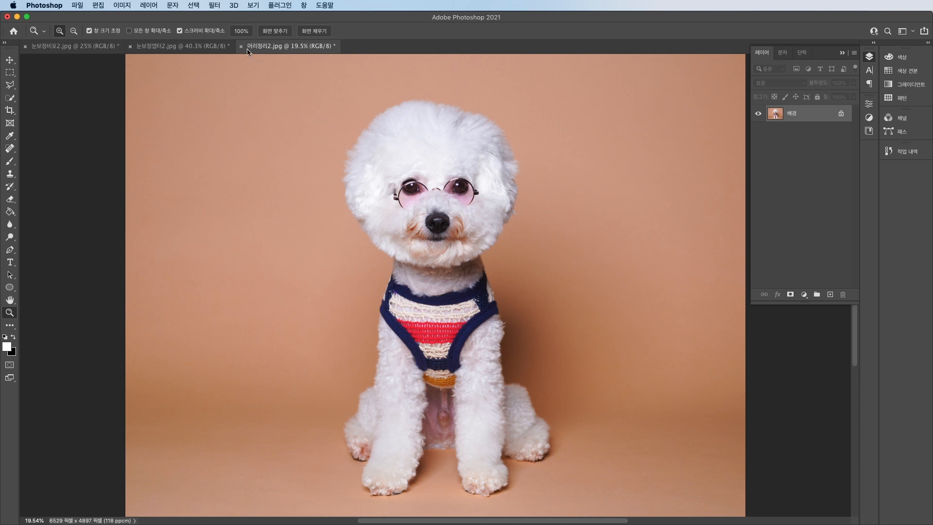
{"action": "left_click", "coordinate": [214, 6]}
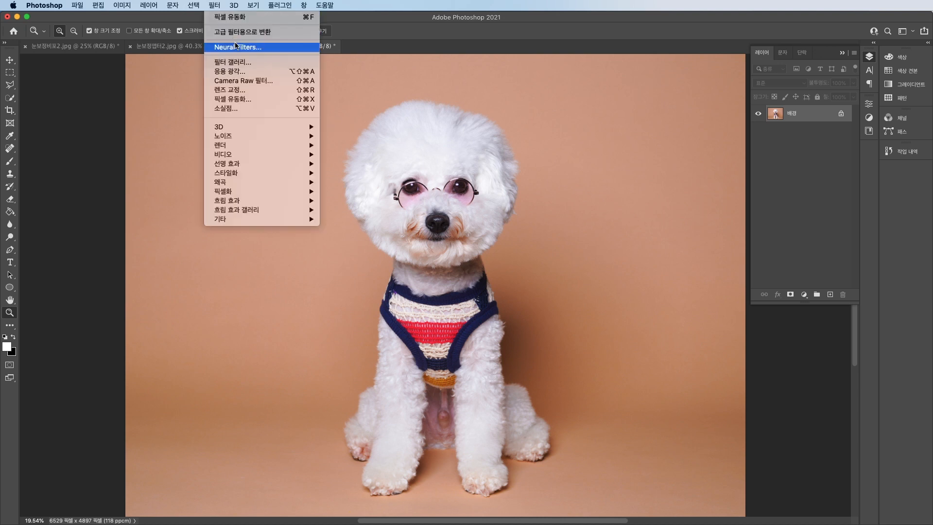
{"action": "left_click", "coordinate": [238, 99]}
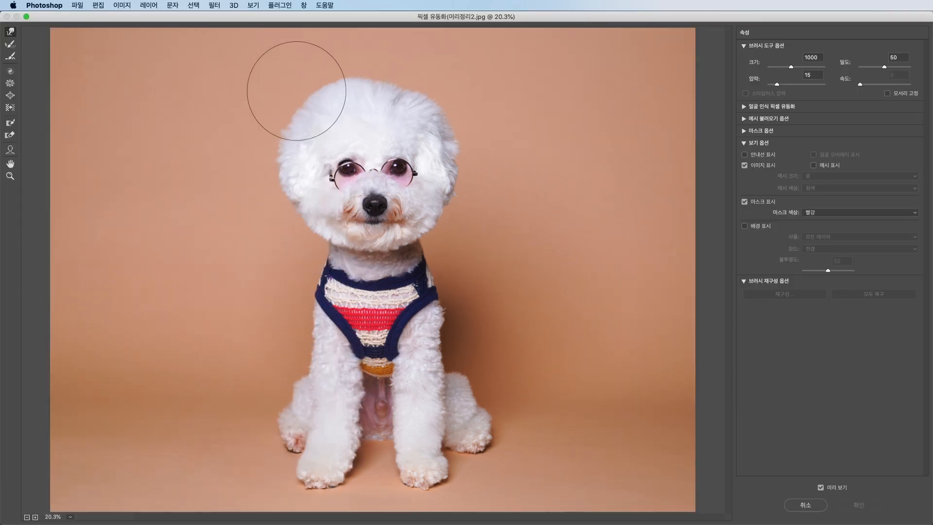
{"action": "key", "text": "bracketleft"}
{"action": "key", "text": "bracketleft"}
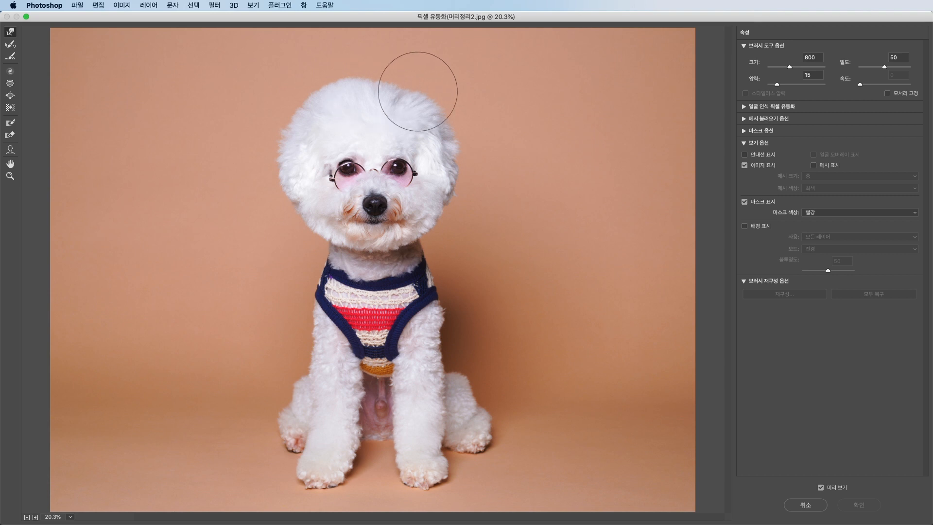
Step: Push the white dog's head outline into an even round shape with Forward Warp, compare it with the original, and apply Liquify
{"action": "left_click_drag", "start_coordinate": [365, 94], "coordinate": [375, 84]}
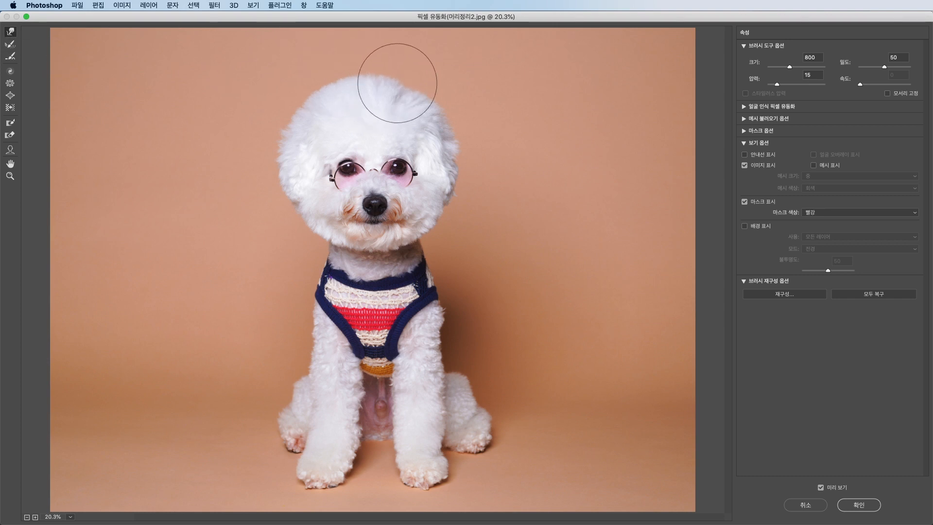
{"action": "left_click_drag", "start_coordinate": [396, 101], "coordinate": [412, 96]}
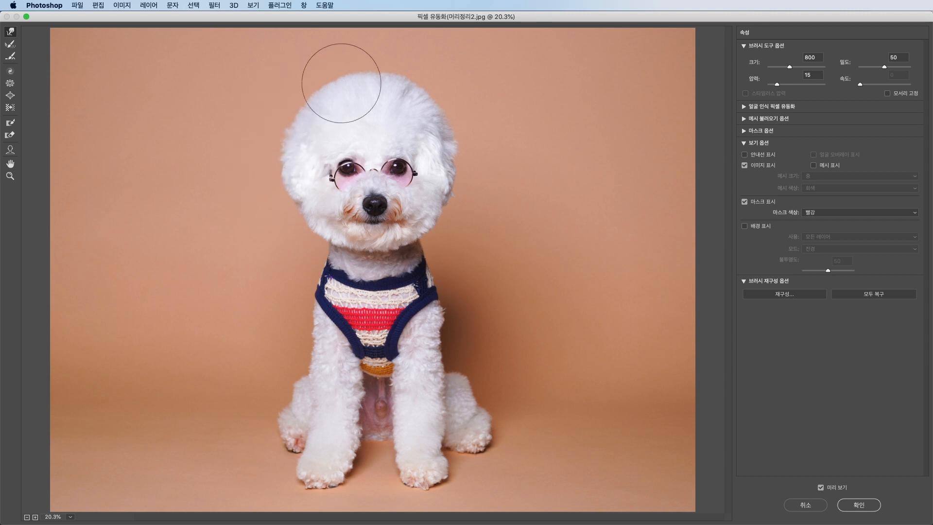
{"action": "left_click_drag", "start_coordinate": [370, 72], "coordinate": [414, 84]}
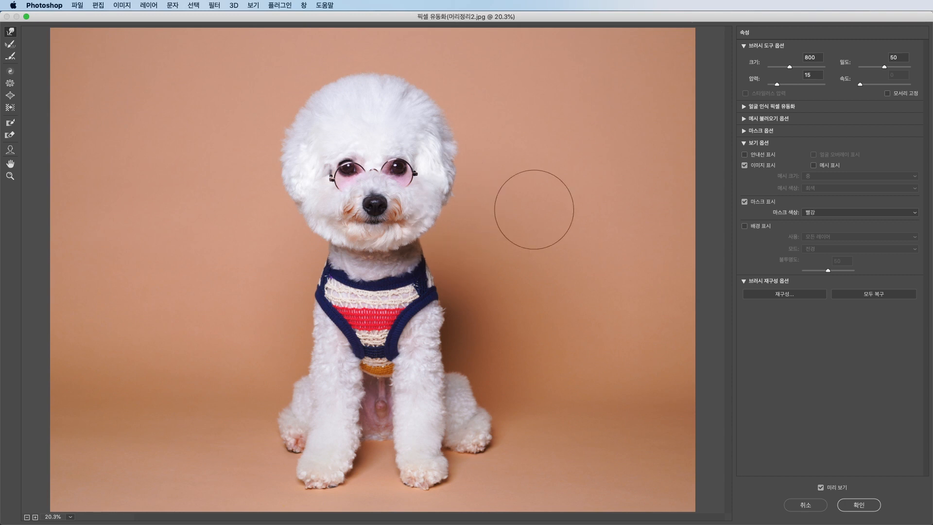
{"action": "left_click", "coordinate": [836, 488]}
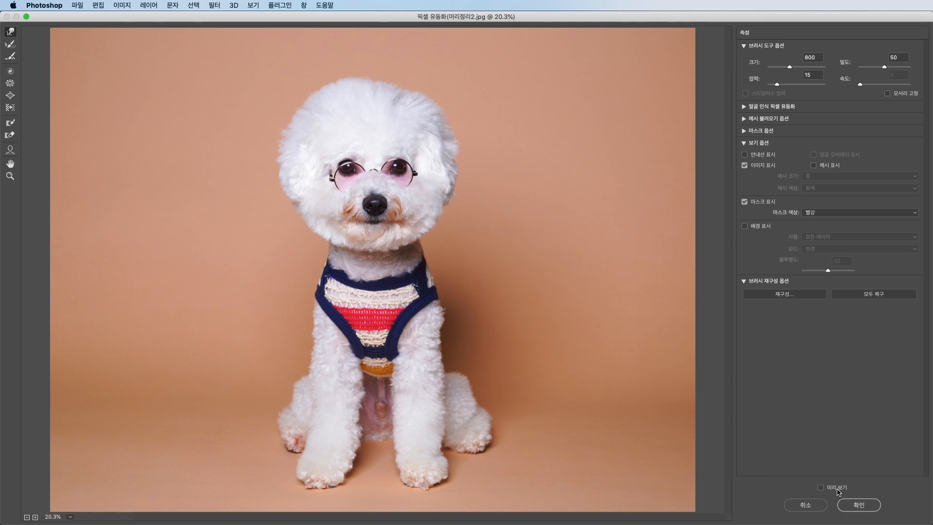
{"action": "left_click", "coordinate": [836, 488]}
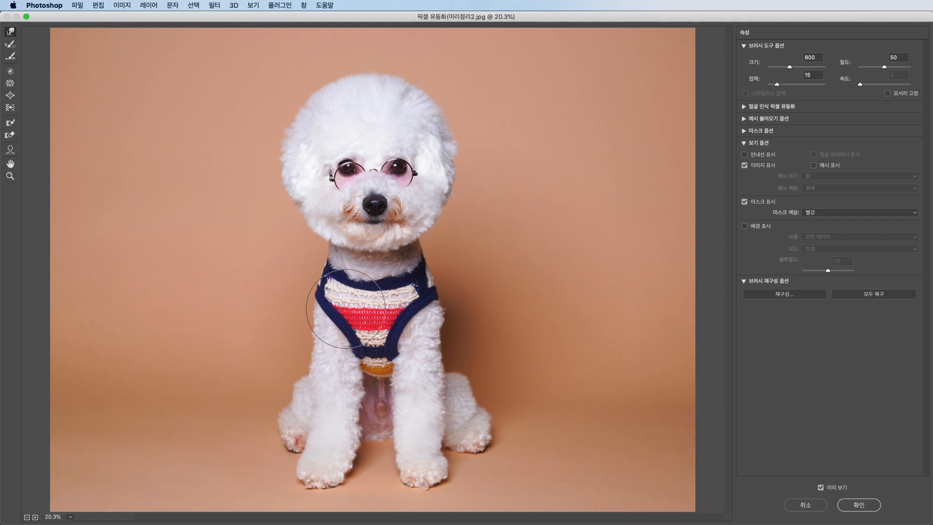
{"action": "key", "text": "bracketleft"}
{"action": "key", "text": "bracketleft"}
{"action": "key", "text": "bracketleft"}
{"action": "left_click", "coordinate": [859, 505]}
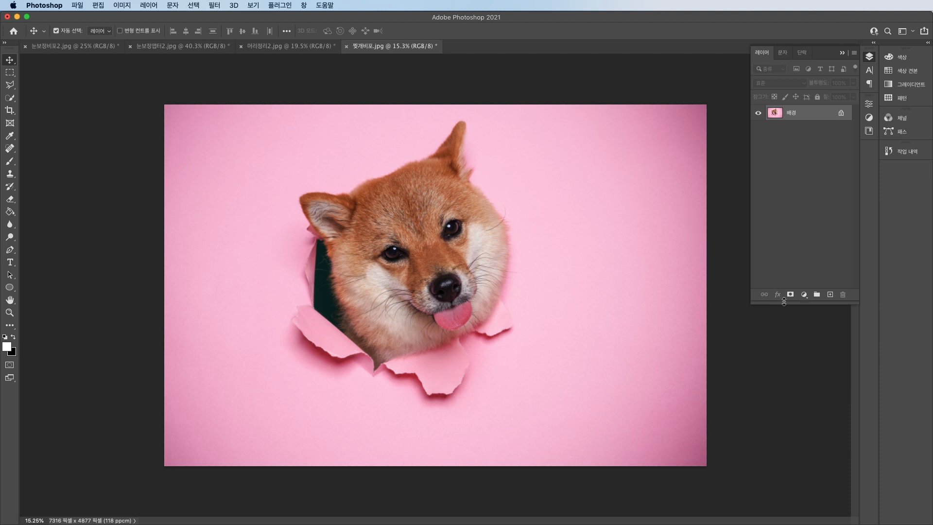
Step: Add a new layer to the Shiba photo and fill it with the pink sampled from the paper background
{"action": "left_click", "coordinate": [831, 295]}
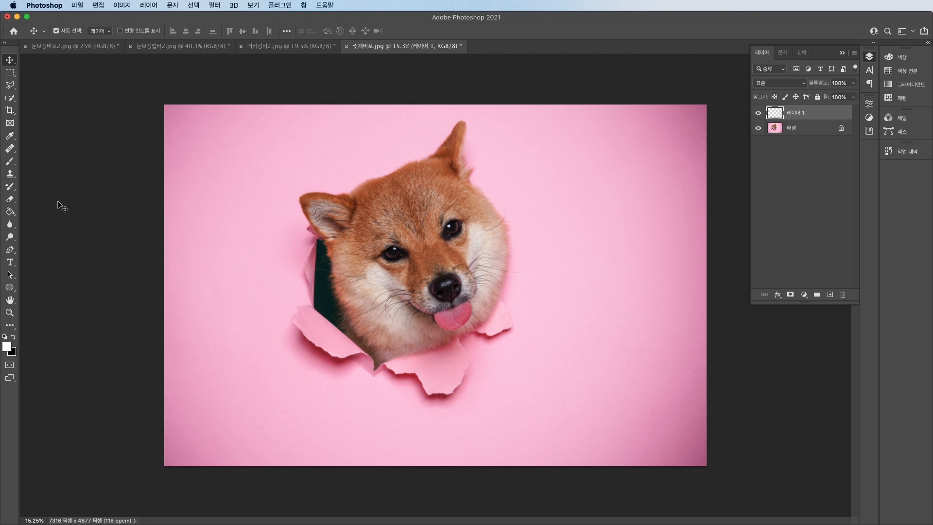
{"action": "left_click", "coordinate": [8, 137]}
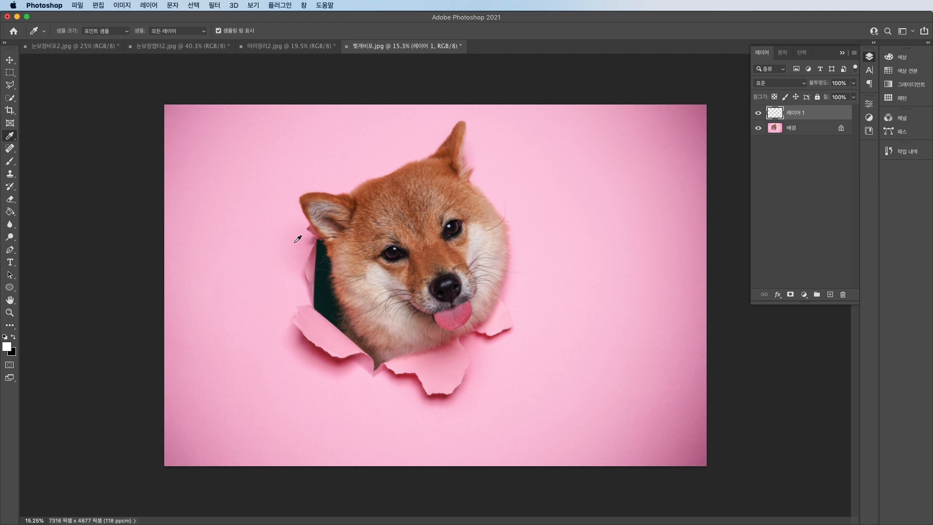
{"action": "left_click", "coordinate": [237, 161]}
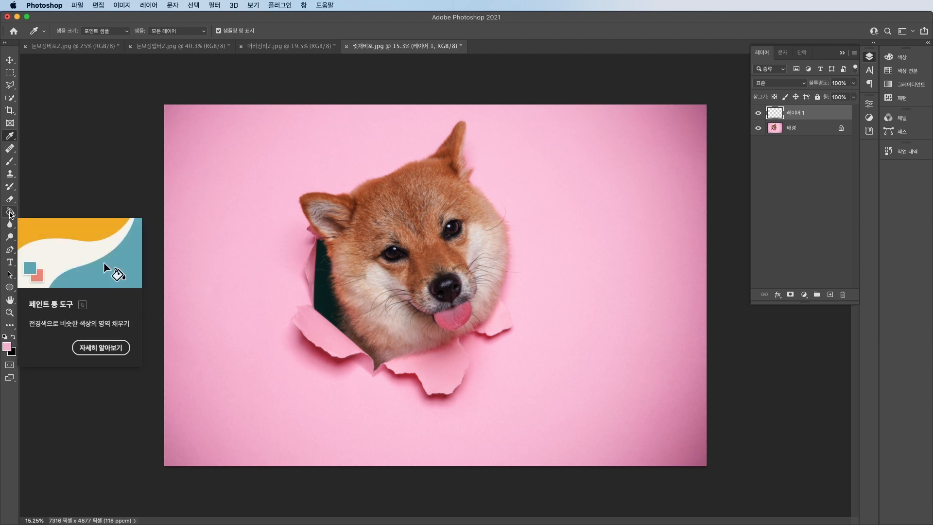
{"action": "left_click", "coordinate": [10, 212]}
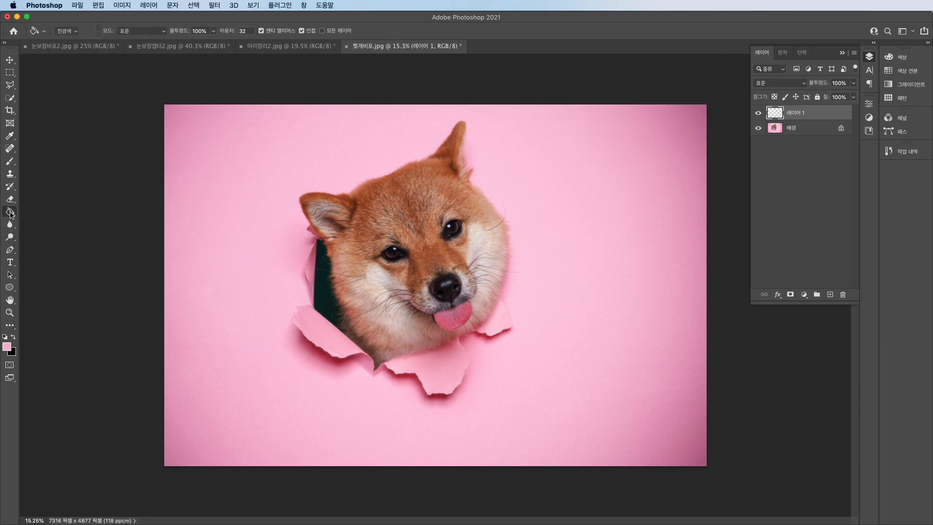
{"action": "left_click", "coordinate": [277, 168]}
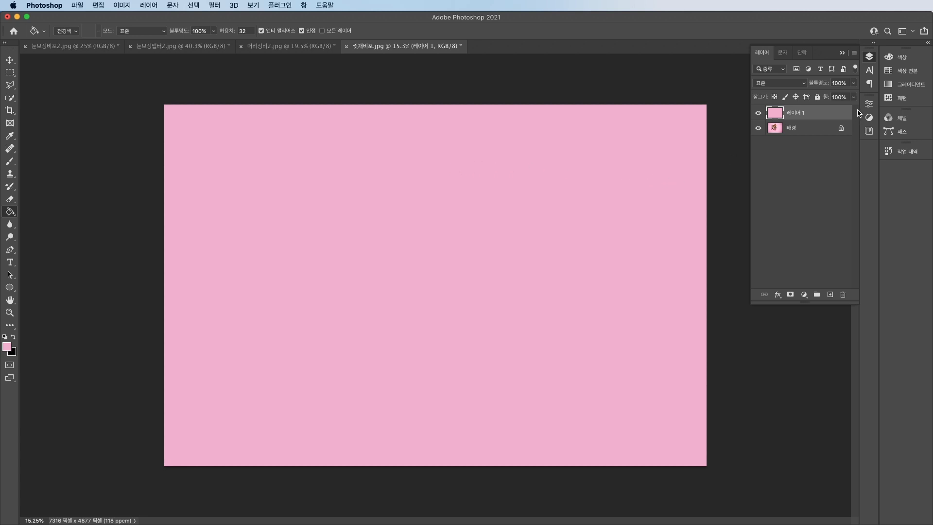
Step: Lower the opacity of the pink layer to 61%
{"action": "left_click", "coordinate": [853, 84]}
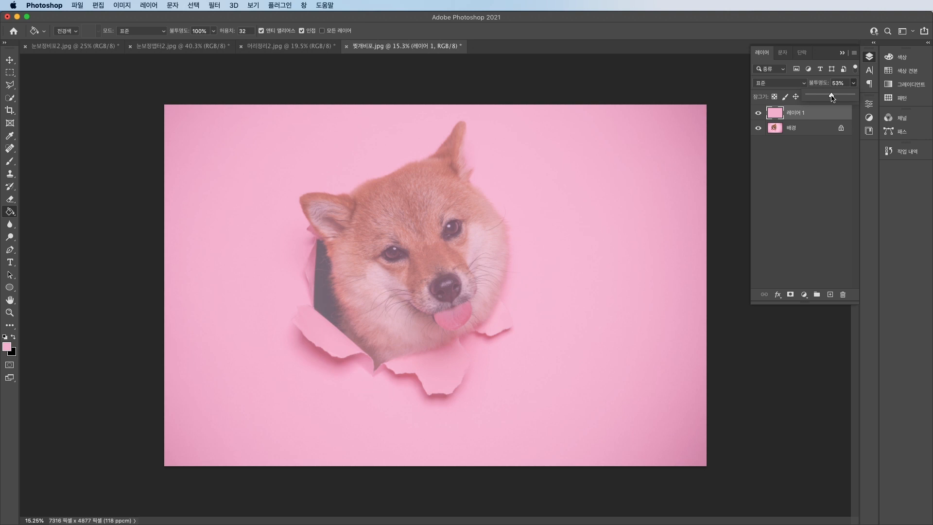
{"action": "left_click_drag", "start_coordinate": [832, 97], "coordinate": [832, 98]}
{"action": "left_click_drag", "start_coordinate": [832, 98], "coordinate": [829, 98]}
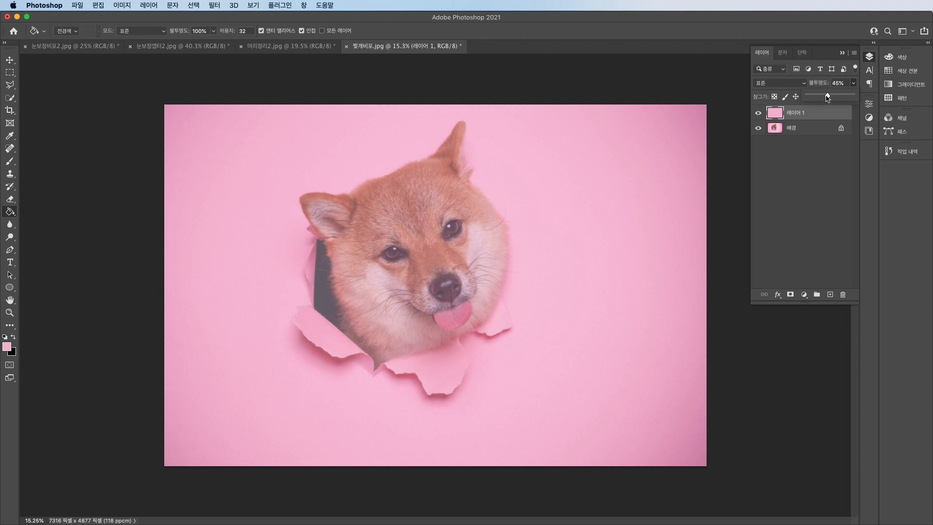
{"action": "mouse_move", "coordinate": [820, 100]}
{"action": "left_mouse_down"}
{"action": "mouse_move", "coordinate": [811, 98]}
{"action": "mouse_move", "coordinate": [835, 99]}
{"action": "left_mouse_up"}
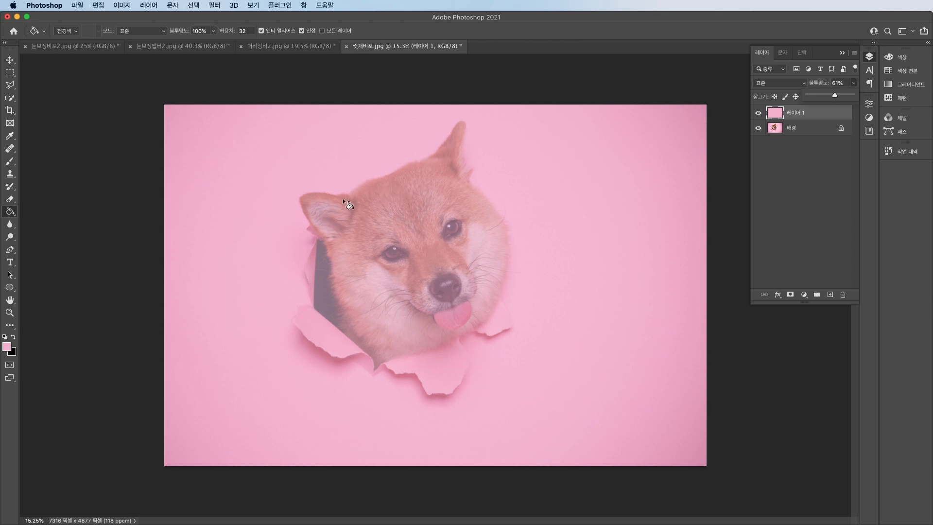
Step: Add a layer mask to the pink layer and paint black over the dog's left ear tip with a 200 px brush
{"action": "left_click", "coordinate": [790, 294]}
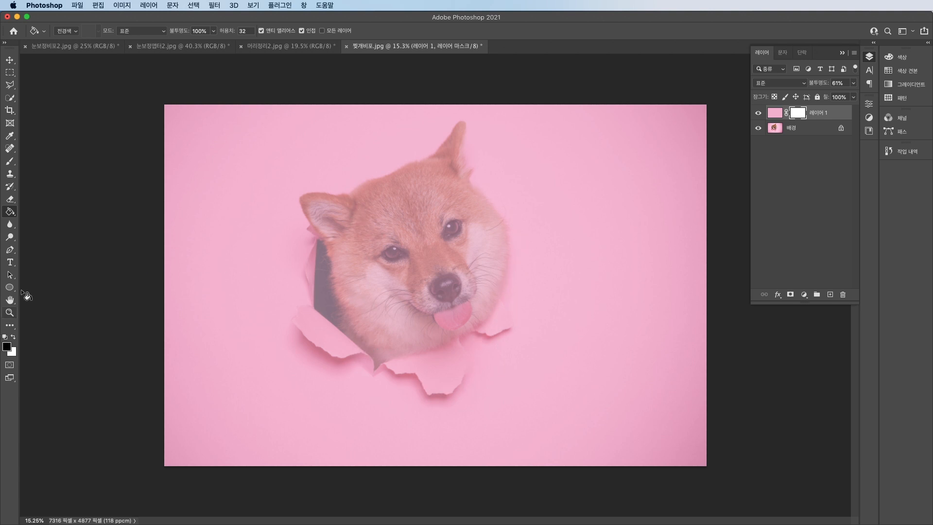
{"action": "left_click", "coordinate": [14, 162]}
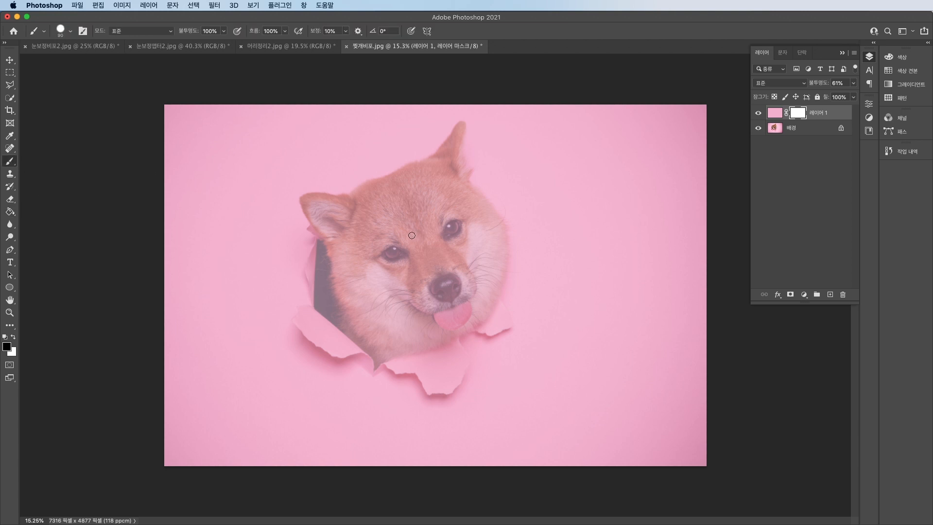
{"action": "key", "text": "bracketright"}
{"action": "key", "text": "bracketright"}
{"action": "key", "text": "bracketright"}
{"action": "key", "text": "bracketright"}
{"action": "key", "text": "bracketright"}
{"action": "key", "text": "bracketright"}
{"action": "key", "text": "bracketleft"}
{"action": "left_click_drag", "start_coordinate": [307, 202], "coordinate": [317, 201]}
Step: Switch to the soft round brush (부드러운 원) and paint the mask black along the top edge of the dog's head
{"action": "right_click", "coordinate": [316, 202]}
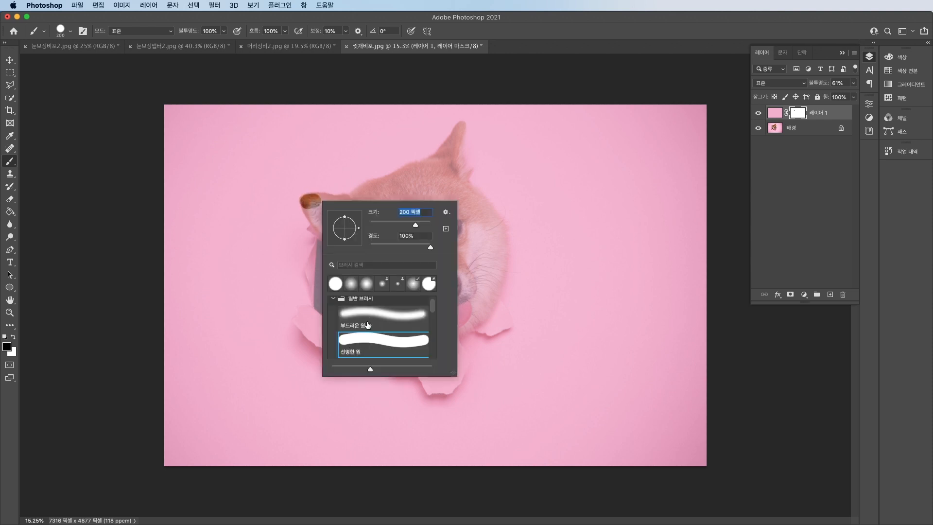
{"action": "left_click", "coordinate": [367, 316]}
{"action": "key", "text": "Return"}
{"action": "mouse_move", "coordinate": [306, 201]}
{"action": "left_mouse_down"}
{"action": "mouse_move", "coordinate": [341, 202]}
{"action": "mouse_move", "coordinate": [331, 200]}
{"action": "mouse_move", "coordinate": [423, 164]}
{"action": "mouse_move", "coordinate": [435, 179]}
{"action": "mouse_move", "coordinate": [424, 167]}
{"action": "mouse_move", "coordinate": [460, 124]}
{"action": "mouse_move", "coordinate": [456, 162]}
{"action": "mouse_move", "coordinate": [455, 145]}
{"action": "mouse_move", "coordinate": [468, 177]}
{"action": "mouse_move", "coordinate": [454, 166]}
{"action": "mouse_move", "coordinate": [456, 178]}
{"action": "mouse_move", "coordinate": [495, 228]}
{"action": "mouse_move", "coordinate": [488, 289]}
{"action": "mouse_move", "coordinate": [501, 251]}
{"action": "mouse_move", "coordinate": [476, 309]}
{"action": "mouse_move", "coordinate": [491, 306]}
{"action": "mouse_move", "coordinate": [506, 324]}
{"action": "mouse_move", "coordinate": [499, 302]}
{"action": "mouse_move", "coordinate": [504, 318]}
{"action": "mouse_move", "coordinate": [483, 331]}
{"action": "mouse_move", "coordinate": [500, 310]}
{"action": "mouse_move", "coordinate": [469, 319]}
{"action": "mouse_move", "coordinate": [484, 295]}
{"action": "mouse_move", "coordinate": [472, 283]}
{"action": "mouse_move", "coordinate": [483, 260]}
{"action": "mouse_move", "coordinate": [466, 251]}
{"action": "mouse_move", "coordinate": [462, 224]}
{"action": "mouse_move", "coordinate": [459, 262]}
{"action": "mouse_move", "coordinate": [443, 227]}
{"action": "left_mouse_up"}
Step: Enlarge the soft brush to 400 px and mask the pink off the right side of the dog's face and the adjacent torn paper
{"action": "key", "text": "bracketright"}
{"action": "key", "text": "bracketright"}
{"action": "key", "text": "bracketright"}
{"action": "key", "text": "bracketleft"}
{"action": "key", "text": "bracketleft"}
{"action": "key", "text": "bracketright"}
{"action": "key", "text": "bracketright"}
{"action": "key", "text": "bracketleft"}
{"action": "key", "text": "bracketleft"}
{"action": "key", "text": "bracketright"}
{"action": "key", "text": "bracketright"}
{"action": "mouse_move", "coordinate": [473, 318]}
{"action": "left_mouse_down"}
{"action": "mouse_move", "coordinate": [470, 340]}
{"action": "mouse_move", "coordinate": [456, 326]}
{"action": "mouse_move", "coordinate": [452, 338]}
{"action": "left_mouse_up"}
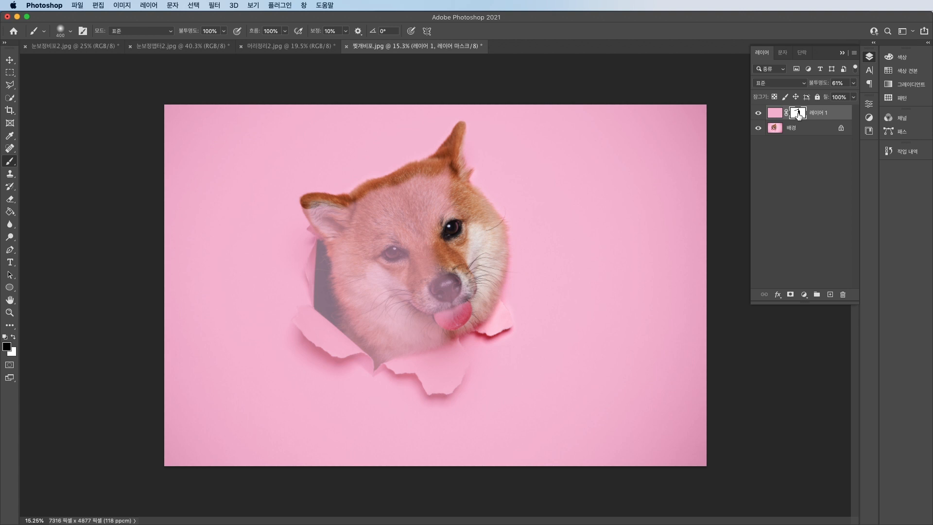
Step: View the layer mask on its own, paint the gap above the right eye black, and return to the photo
{"action": "left_click", "coordinate": [798, 115], "text": "alt"}
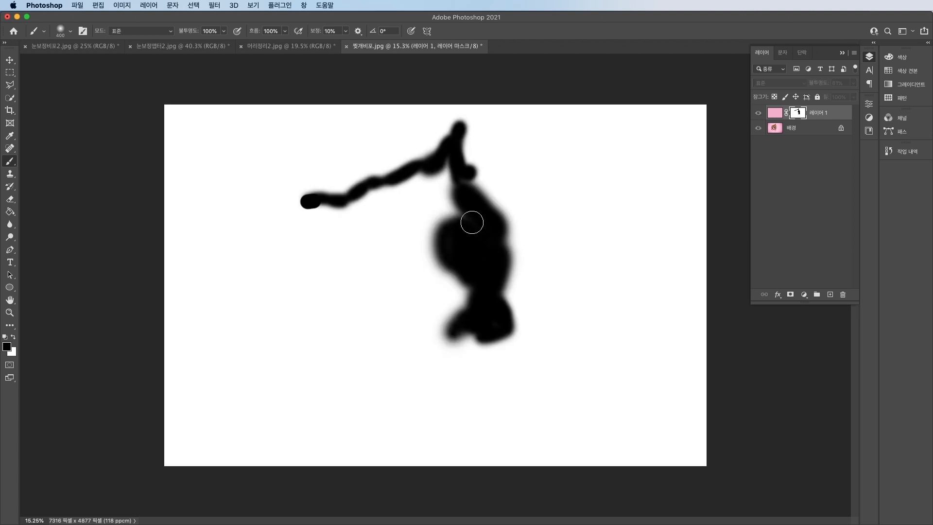
{"action": "mouse_move", "coordinate": [472, 222]}
{"action": "left_mouse_down"}
{"action": "mouse_move", "coordinate": [446, 249]}
{"action": "mouse_move", "coordinate": [460, 240]}
{"action": "mouse_move", "coordinate": [453, 184]}
{"action": "mouse_move", "coordinate": [451, 219]}
{"action": "left_mouse_up"}
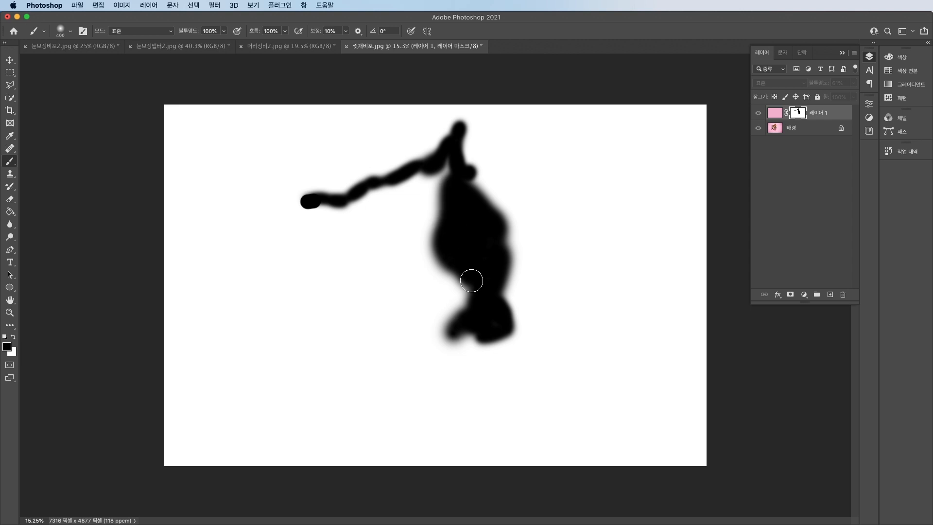
{"action": "left_click", "coordinate": [798, 115], "text": "alt"}
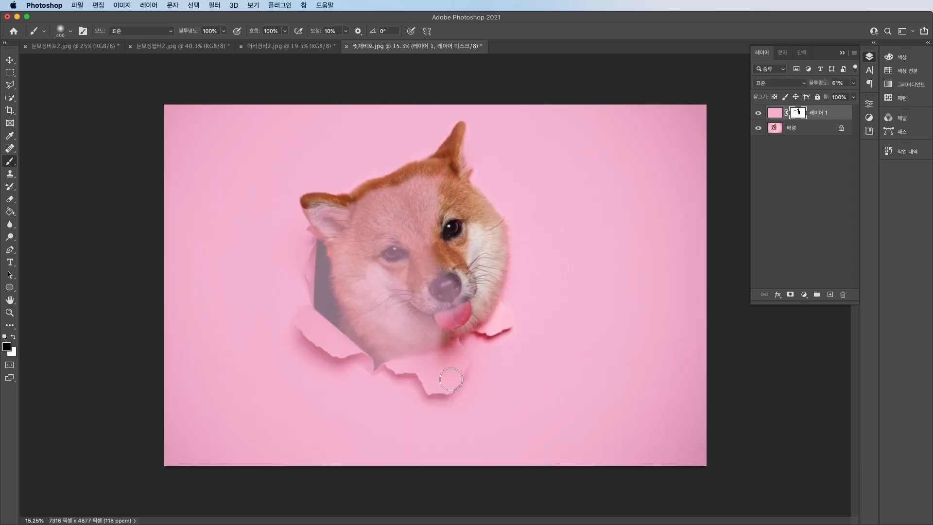
Step: Mask the pink off the torn paper and the rest of the head outline, and fill the gap below the right ear in the mask view
{"action": "mouse_move", "coordinate": [451, 379]}
{"action": "left_mouse_down"}
{"action": "mouse_move", "coordinate": [429, 379]}
{"action": "mouse_move", "coordinate": [418, 366]}
{"action": "mouse_move", "coordinate": [439, 390]}
{"action": "mouse_move", "coordinate": [349, 349]}
{"action": "mouse_move", "coordinate": [325, 355]}
{"action": "mouse_move", "coordinate": [305, 314]}
{"action": "mouse_move", "coordinate": [309, 210]}
{"action": "mouse_move", "coordinate": [356, 210]}
{"action": "mouse_move", "coordinate": [323, 214]}
{"action": "mouse_move", "coordinate": [435, 175]}
{"action": "left_mouse_up"}
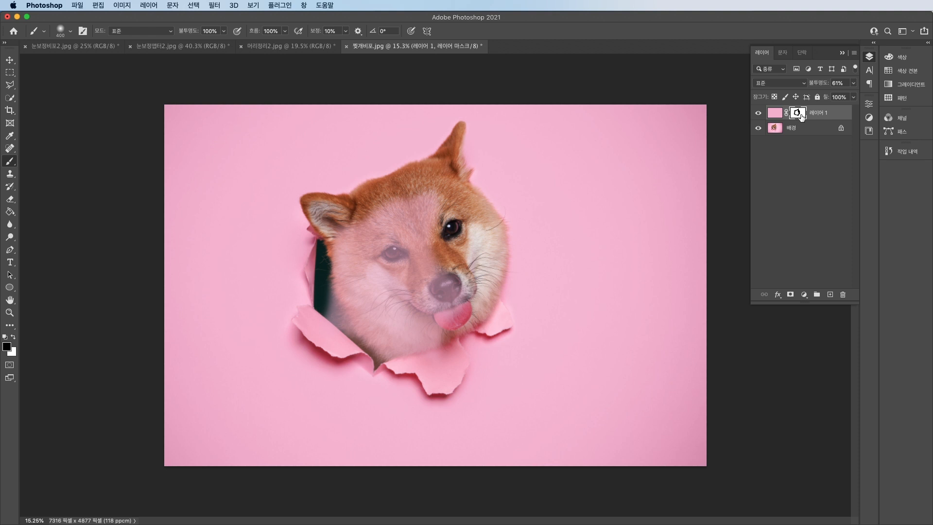
{"action": "left_click", "coordinate": [797, 113], "text": "alt"}
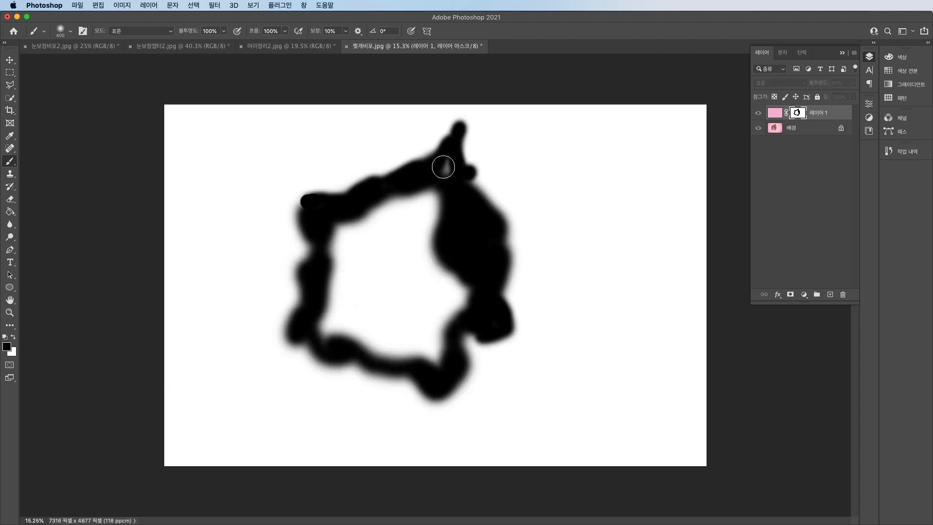
{"action": "left_click_drag", "start_coordinate": [442, 163], "coordinate": [440, 202]}
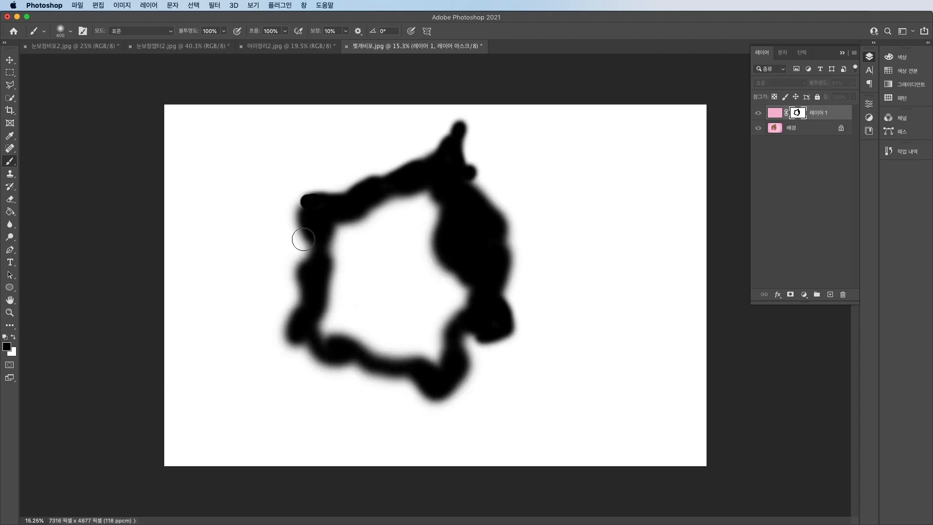
Step: Fill the inside of the mask outline with black using the hard round brush (선명한 원) at 800 px, and return to the photo
{"action": "right_click", "coordinate": [386, 235]}
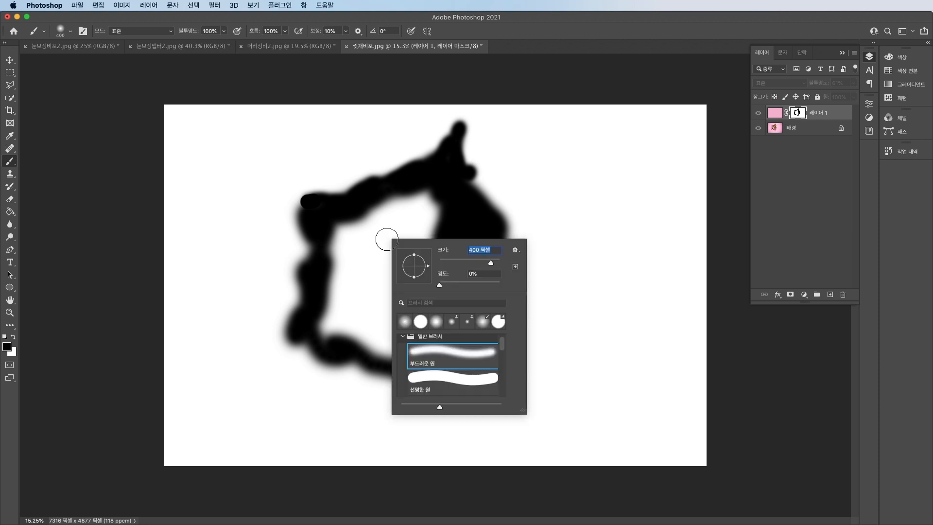
{"action": "double_click", "coordinate": [437, 384]}
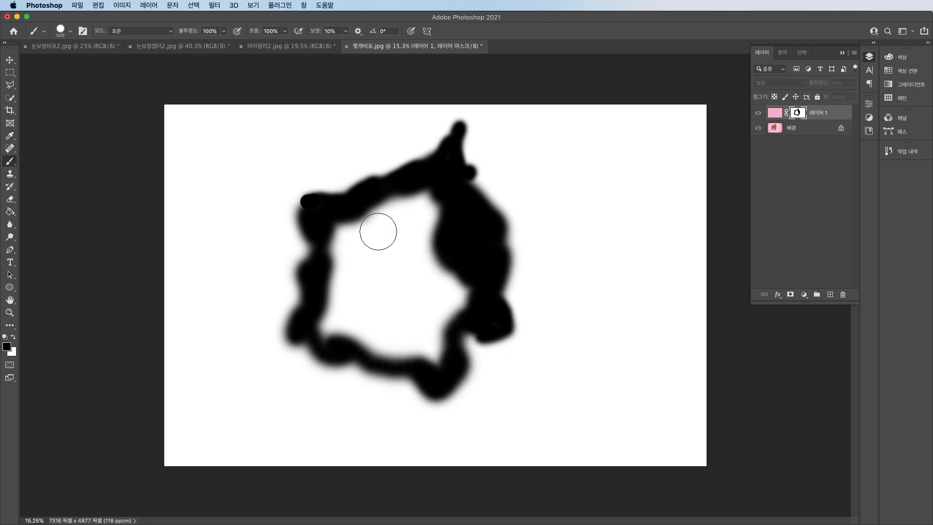
{"action": "key", "text": "bracketright"}
{"action": "key", "text": "bracketright"}
{"action": "key", "text": "bracketright"}
{"action": "key", "text": "bracketright"}
{"action": "mouse_move", "coordinate": [362, 239]}
{"action": "left_mouse_down"}
{"action": "mouse_move", "coordinate": [429, 203]}
{"action": "mouse_move", "coordinate": [452, 296]}
{"action": "mouse_move", "coordinate": [415, 325]}
{"action": "mouse_move", "coordinate": [422, 349]}
{"action": "mouse_move", "coordinate": [427, 340]}
{"action": "mouse_move", "coordinate": [334, 316]}
{"action": "mouse_move", "coordinate": [390, 256]}
{"action": "mouse_move", "coordinate": [367, 291]}
{"action": "left_mouse_up"}
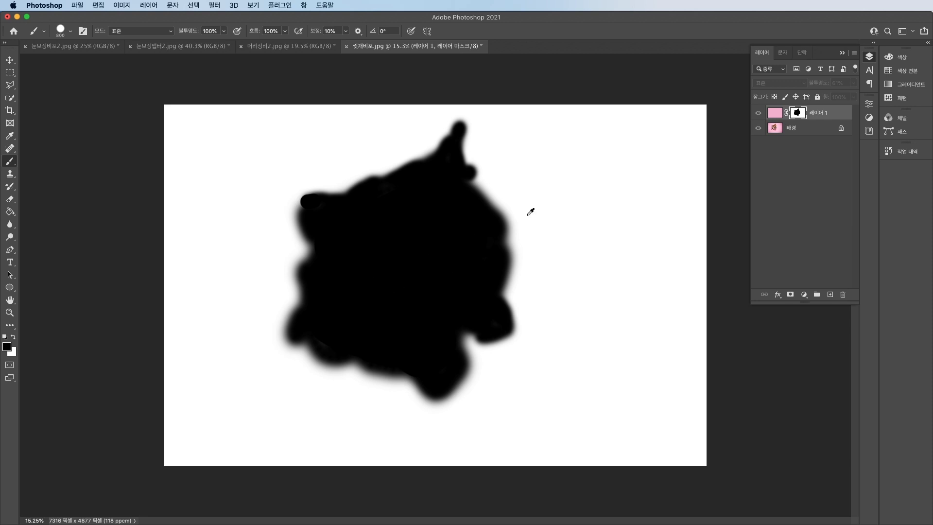
{"action": "left_click", "coordinate": [797, 114], "text": "alt"}
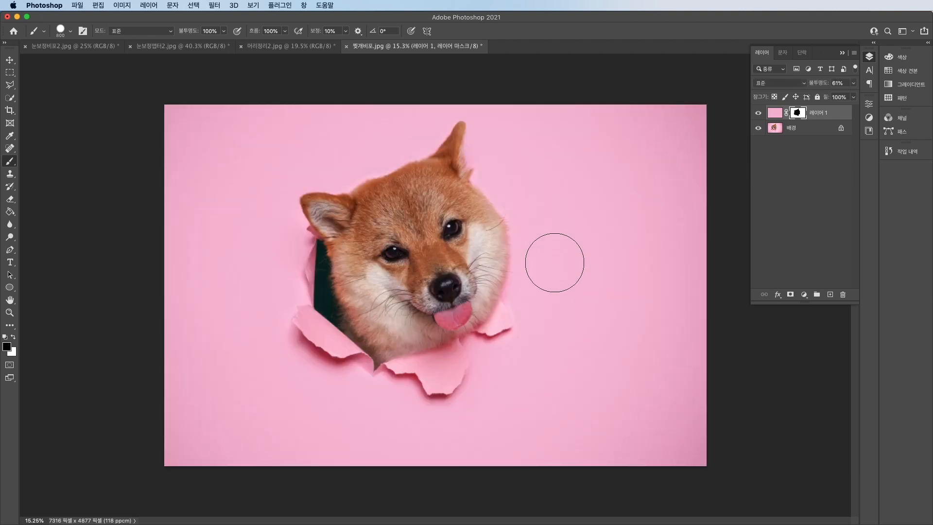
Step: Raise the pink layer's opacity to 100% and compare the photo with the layer hidden and shown
{"action": "left_click", "coordinate": [855, 84]}
{"action": "left_click_drag", "start_coordinate": [836, 100], "coordinate": [858, 101]}
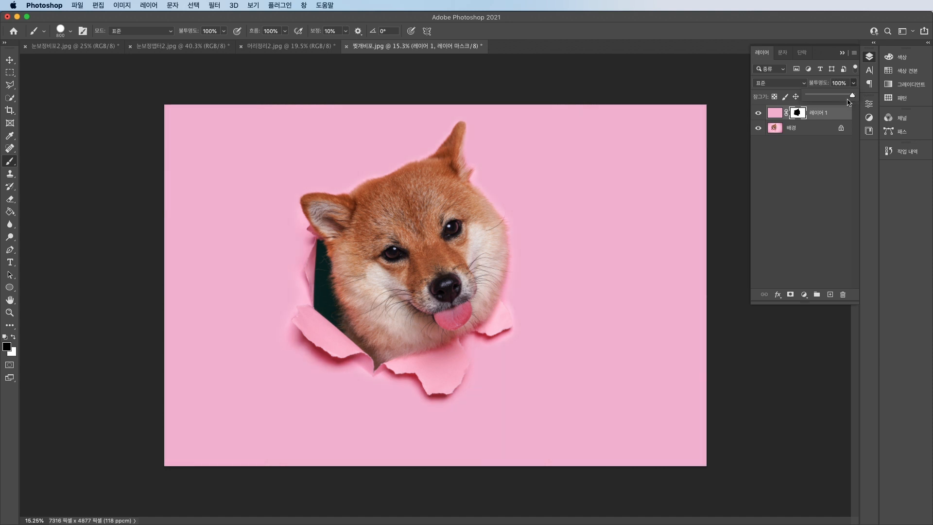
{"action": "left_click", "coordinate": [758, 116]}
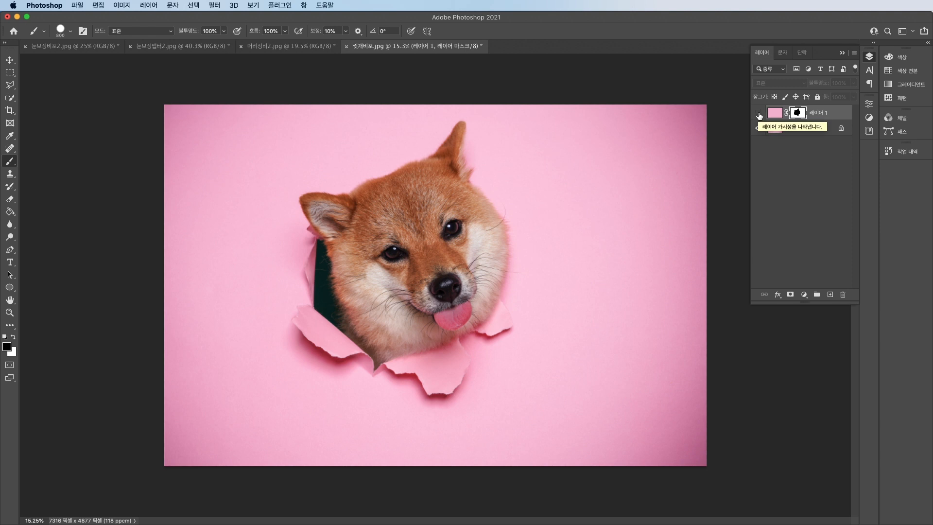
{"action": "left_click", "coordinate": [759, 116]}
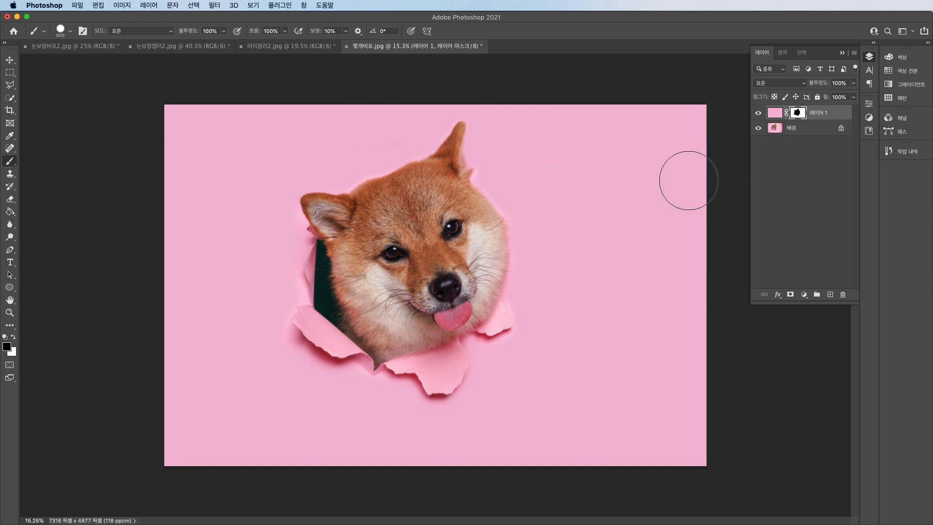
Step: Merge the masked pink layer with the background layer
{"action": "left_click", "coordinate": [796, 132]}
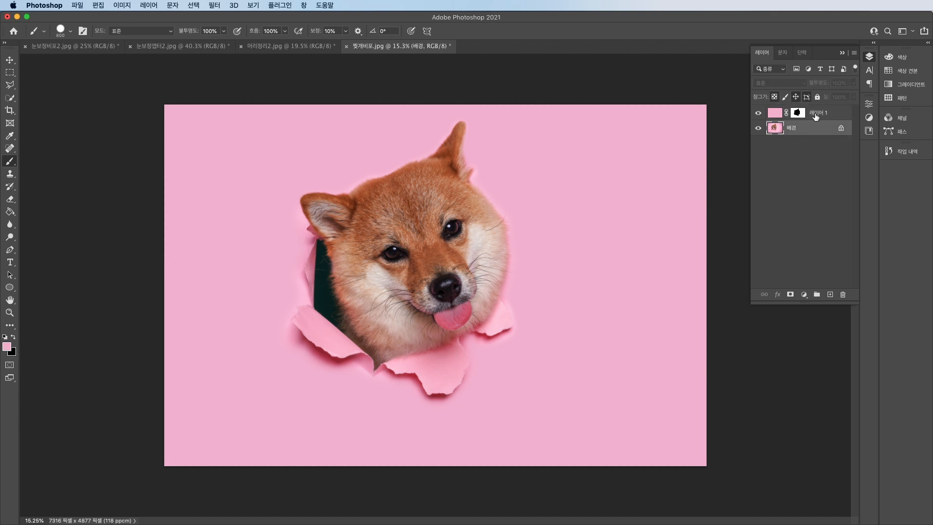
{"action": "key", "text": "super+0"}
{"action": "left_click", "coordinate": [817, 116]}
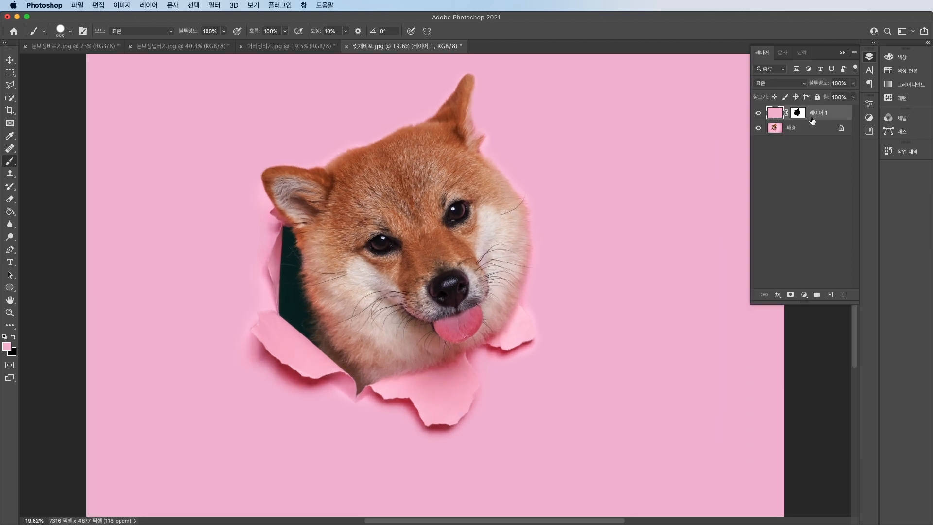
{"action": "left_click", "coordinate": [797, 129], "text": "shift"}
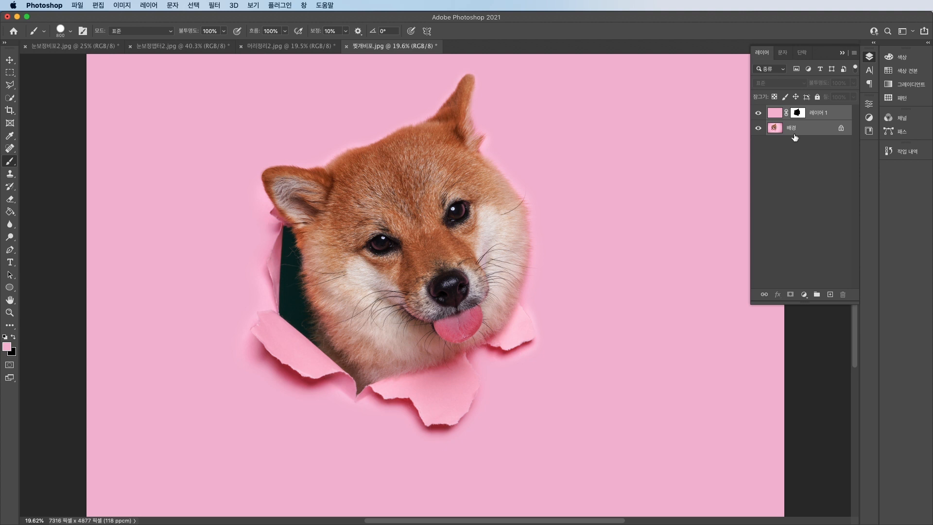
{"action": "key", "text": "super+e"}
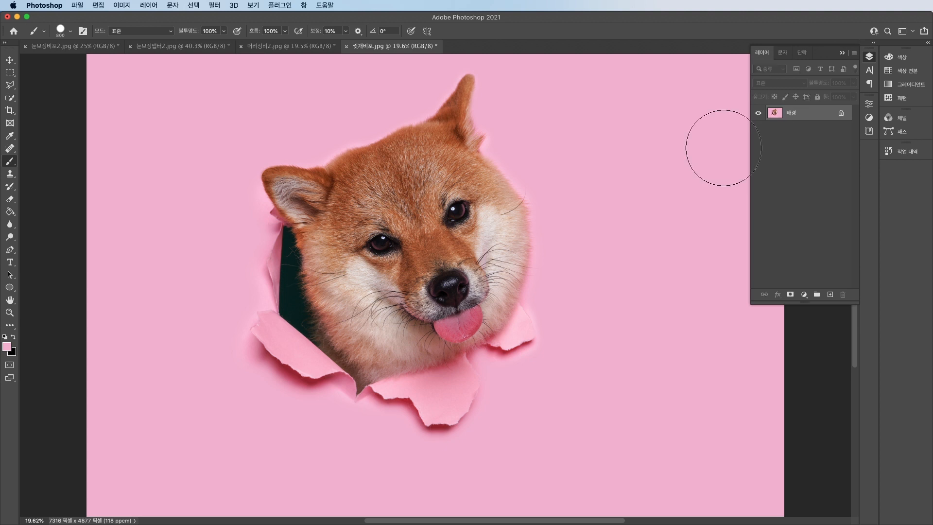
Step: Start the Crop tool on the Shiba photo and set the crop ratio to 1:1
{"action": "key", "text": "z"}
{"action": "left_click_drag", "start_coordinate": [493, 192], "coordinate": [468, 198]}
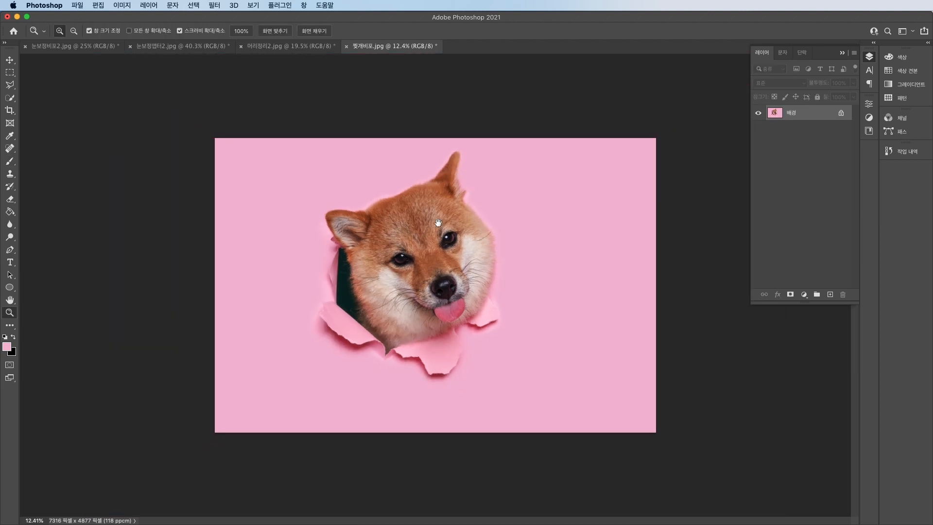
{"action": "left_click", "coordinate": [10, 111]}
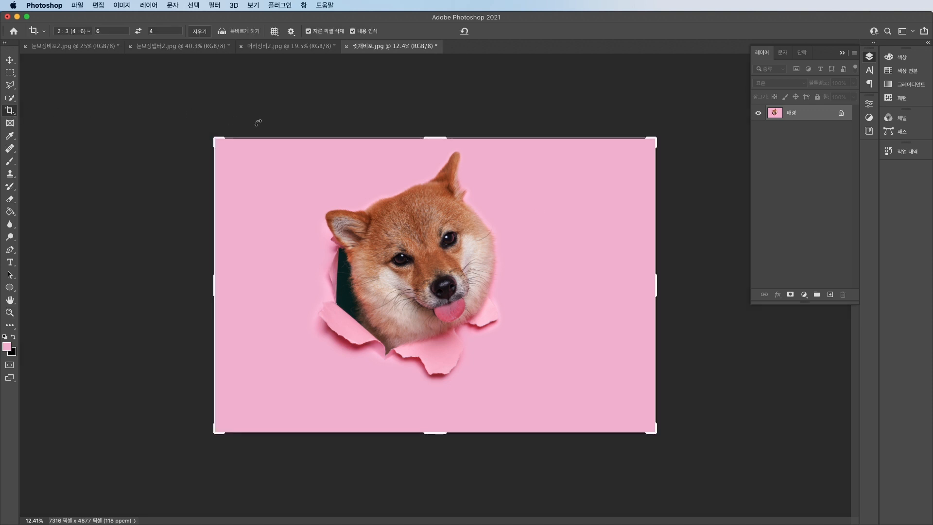
{"action": "double_click", "coordinate": [122, 32]}
{"action": "type", "text": "1"}
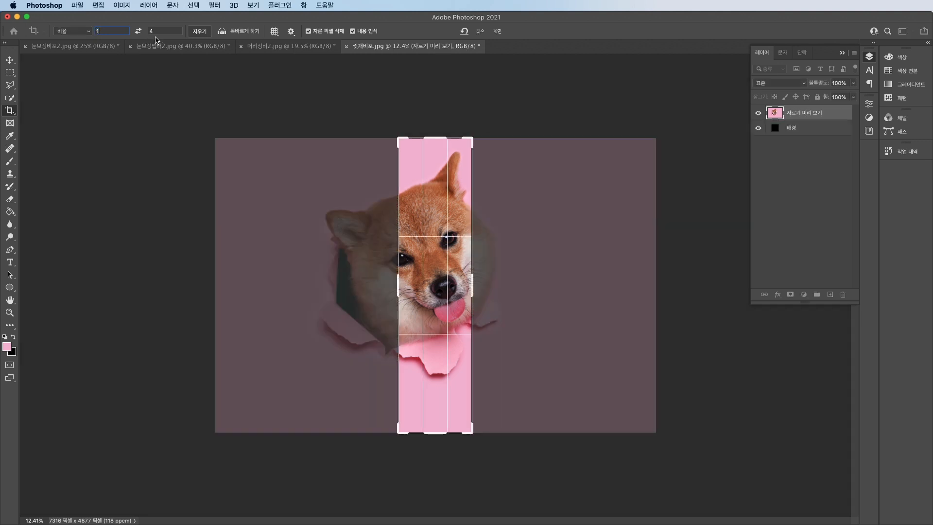
{"action": "key", "text": "Tab"}
{"action": "type", "text": "1"}
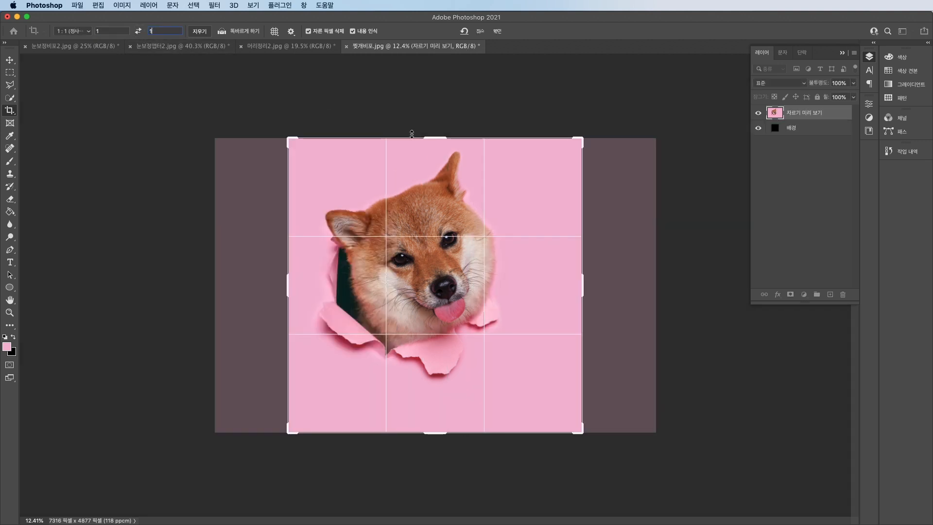
Step: Extend the square crop frame above the photo's upper edge, position the dog within it, and apply the crop
{"action": "left_click_drag", "start_coordinate": [432, 138], "coordinate": [433, 104]}
{"action": "left_click_drag", "start_coordinate": [436, 174], "coordinate": [460, 156]}
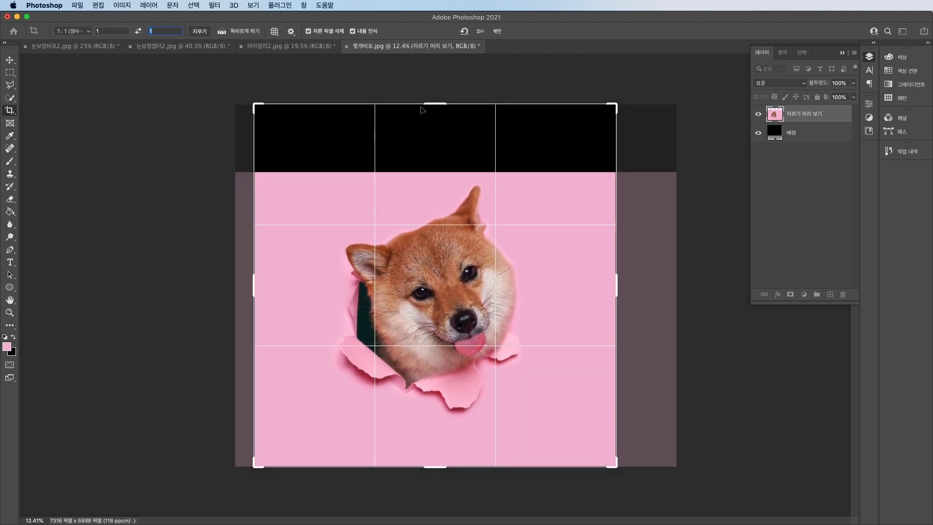
{"action": "left_click_drag", "start_coordinate": [431, 104], "coordinate": [432, 107]}
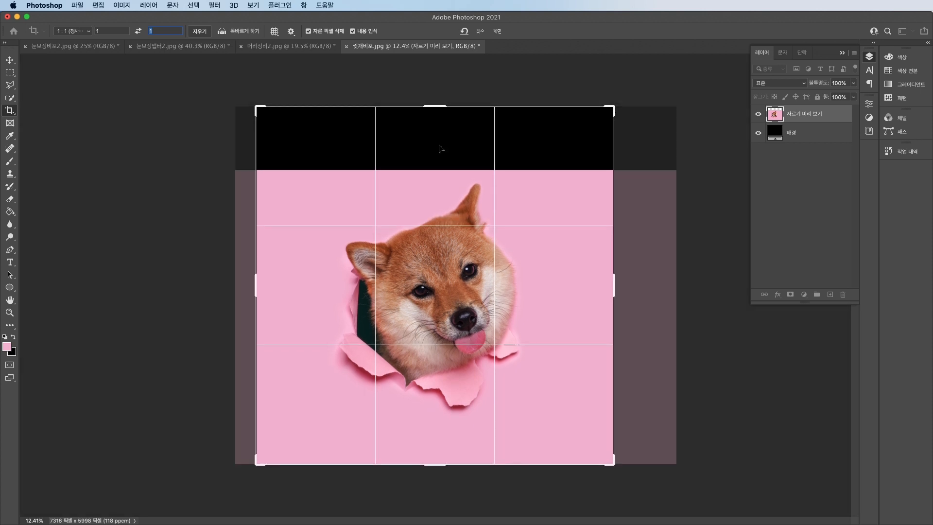
{"action": "left_click_drag", "start_coordinate": [440, 147], "coordinate": [443, 147]}
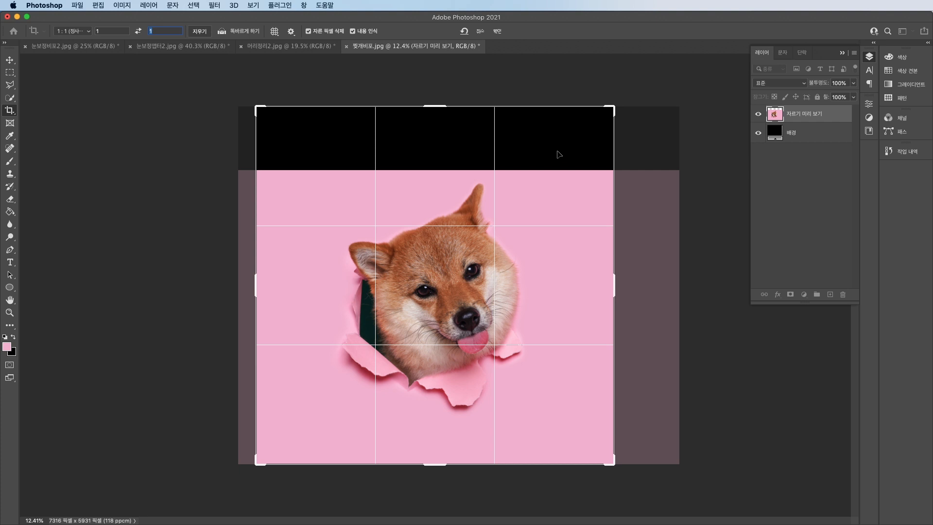
{"action": "key", "text": "Return"}
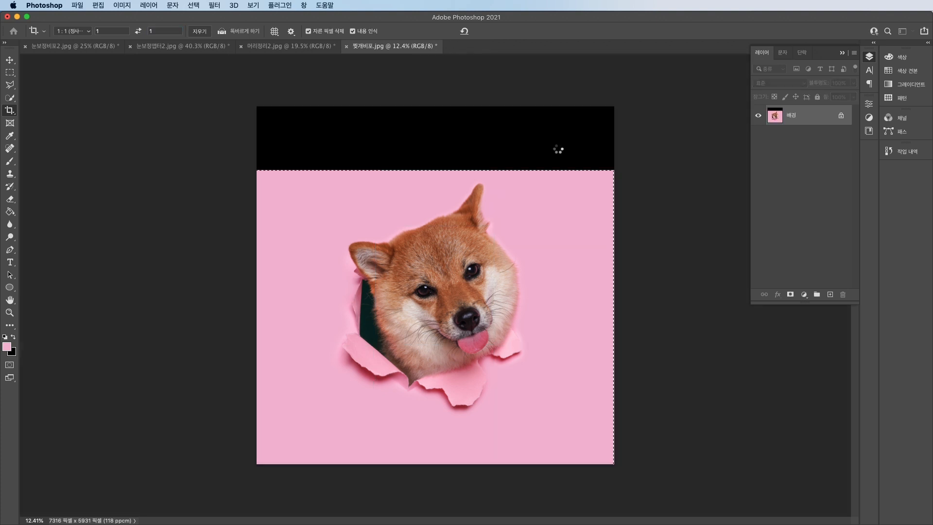